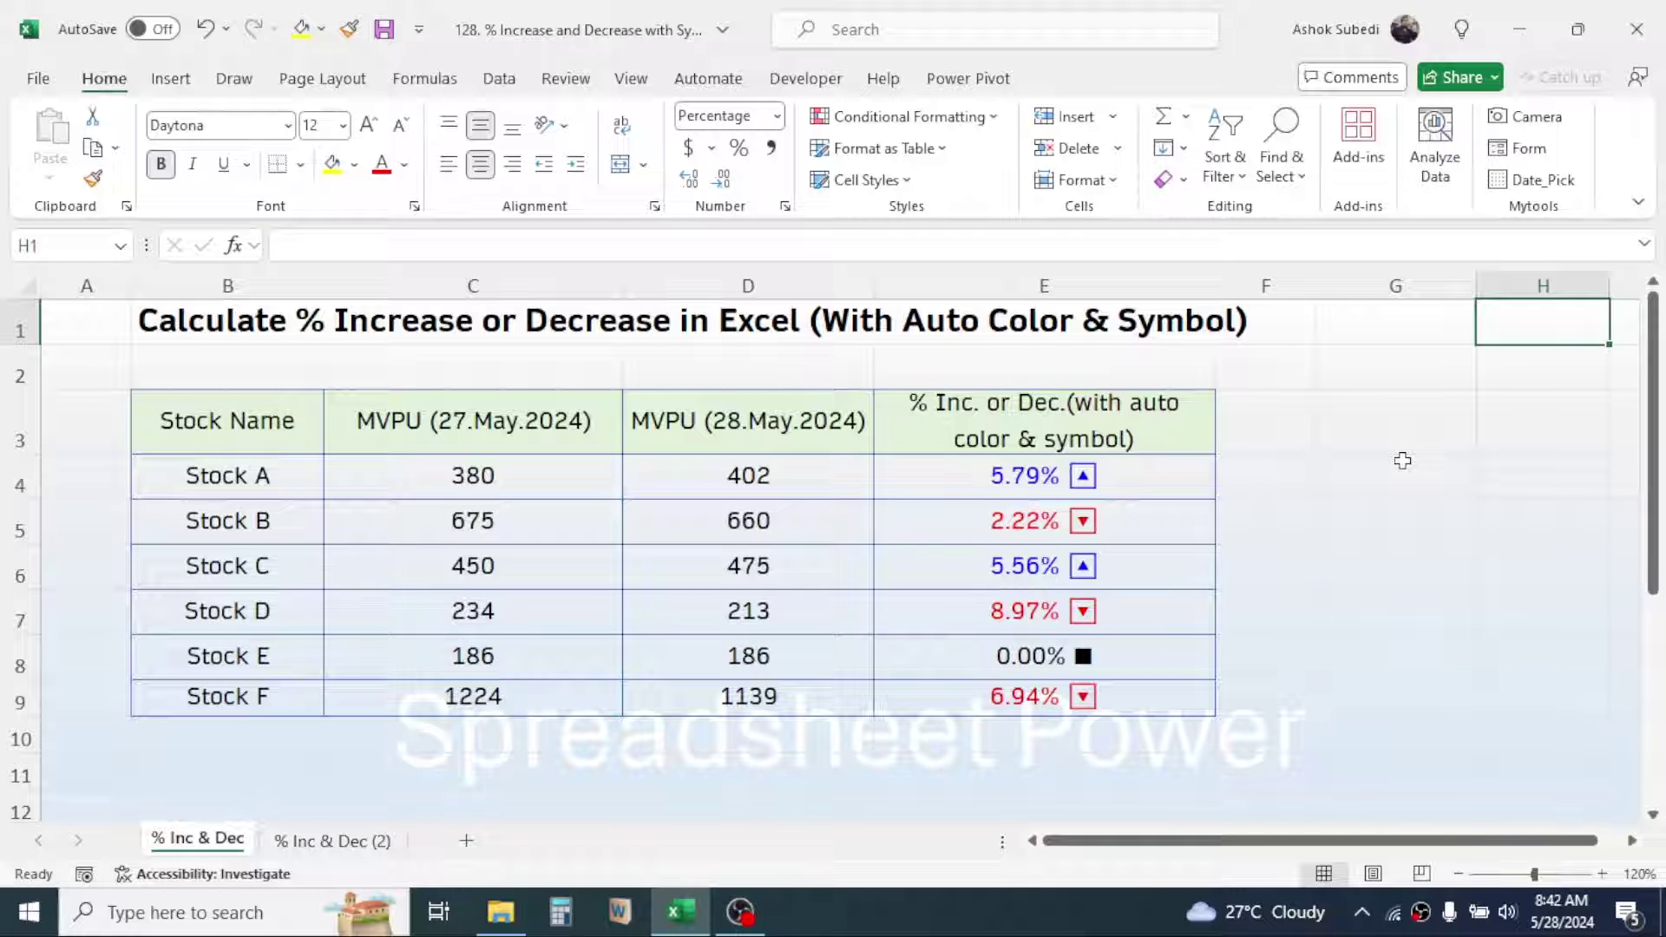
Review the stock table's columns B–E: stock names, two days' prices, and percent change
{"action": "left_click", "coordinate": [236, 285]}
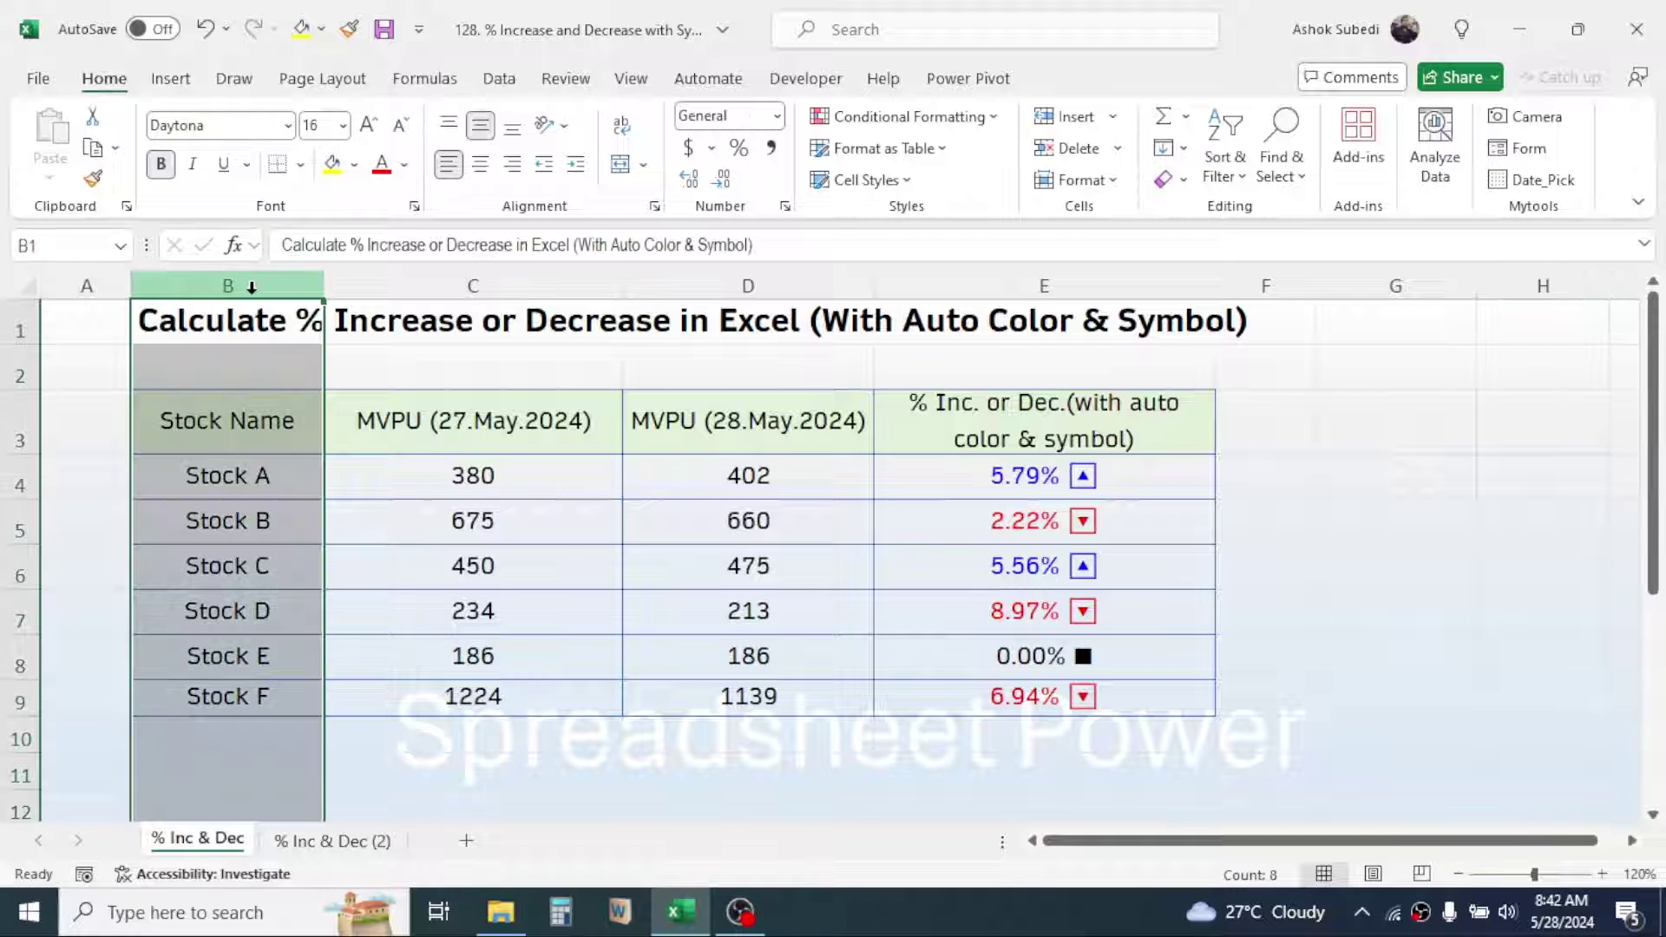
{"action": "left_click", "coordinate": [459, 281]}
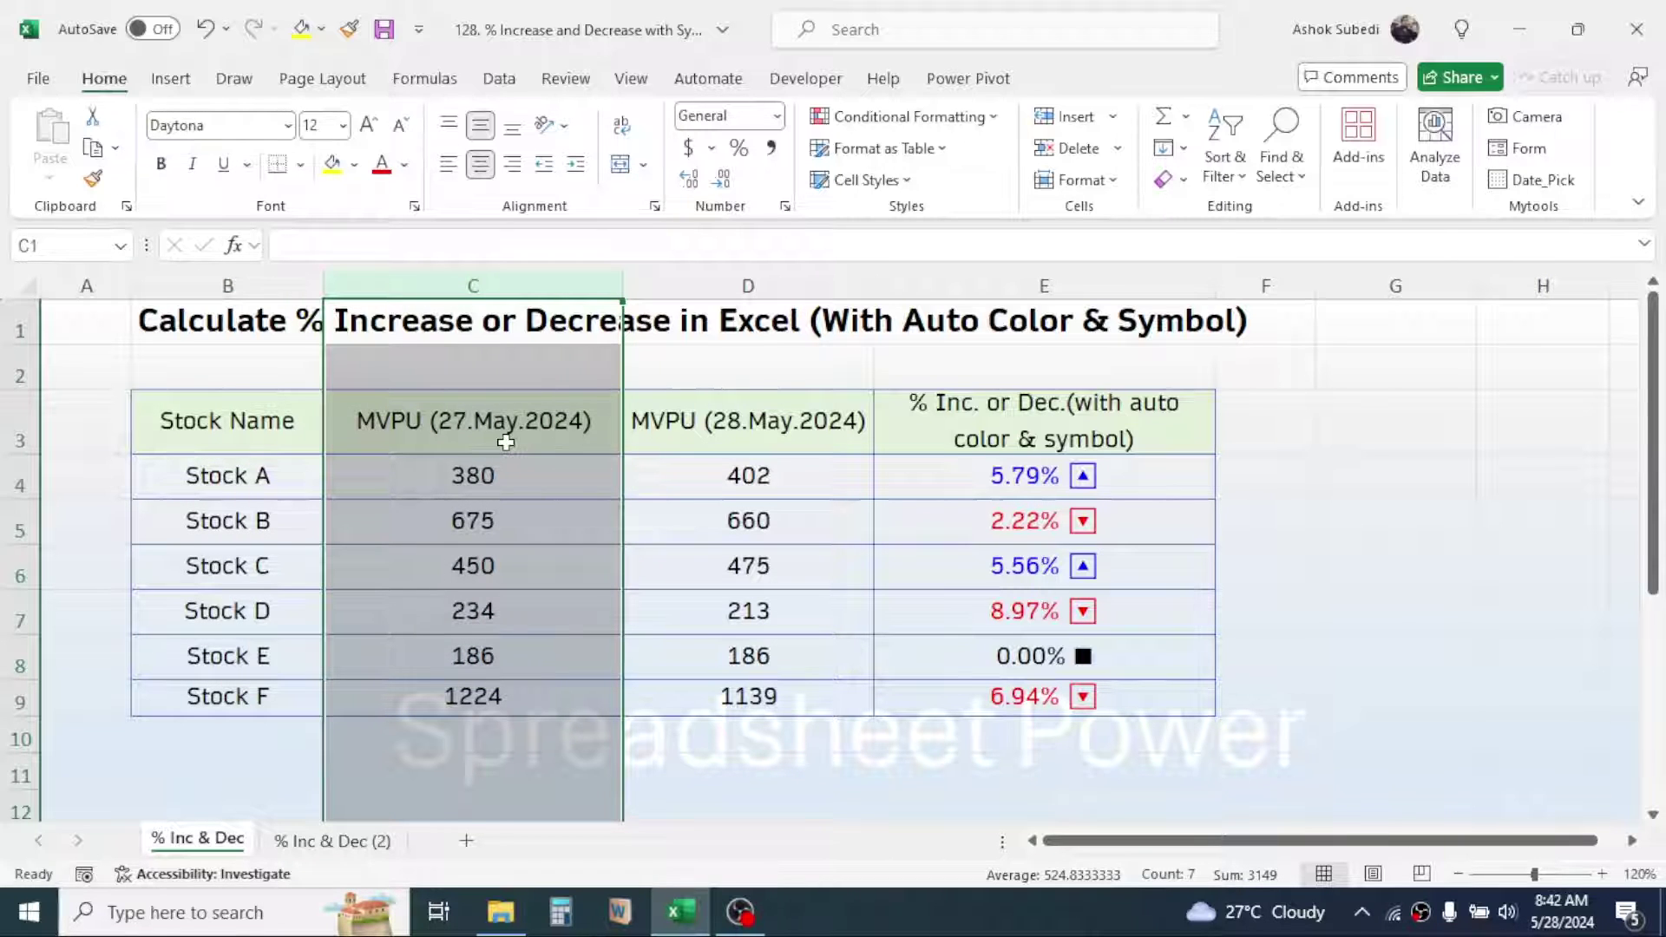
{"action": "left_click", "coordinate": [746, 287]}
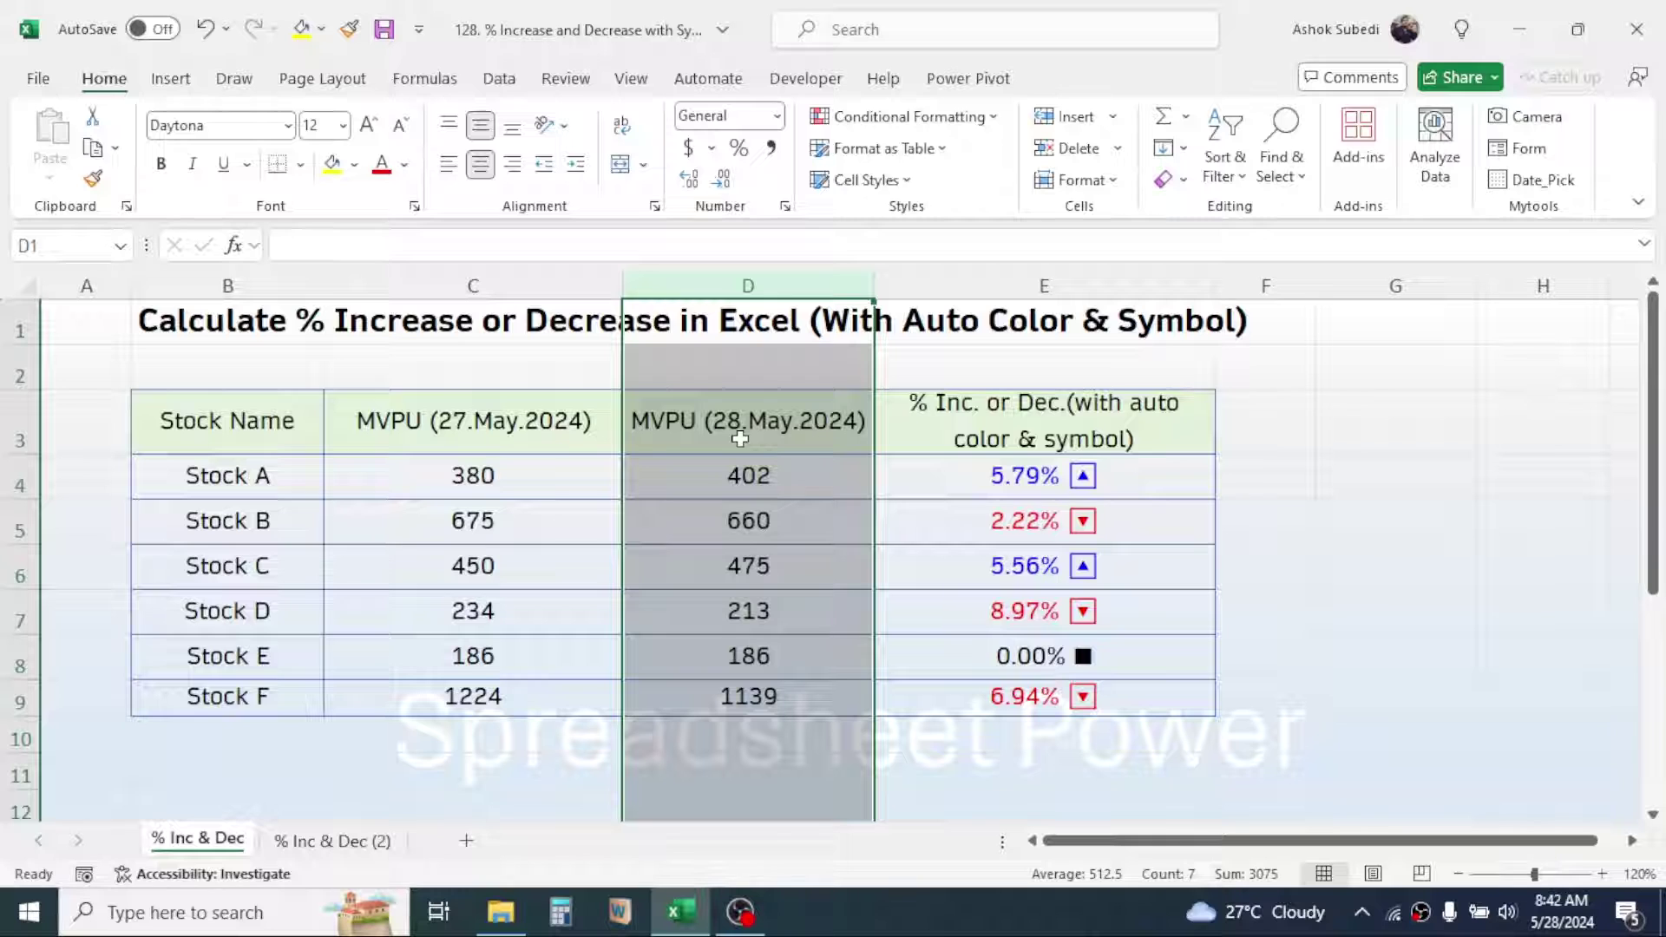
{"action": "left_click", "coordinate": [1070, 284]}
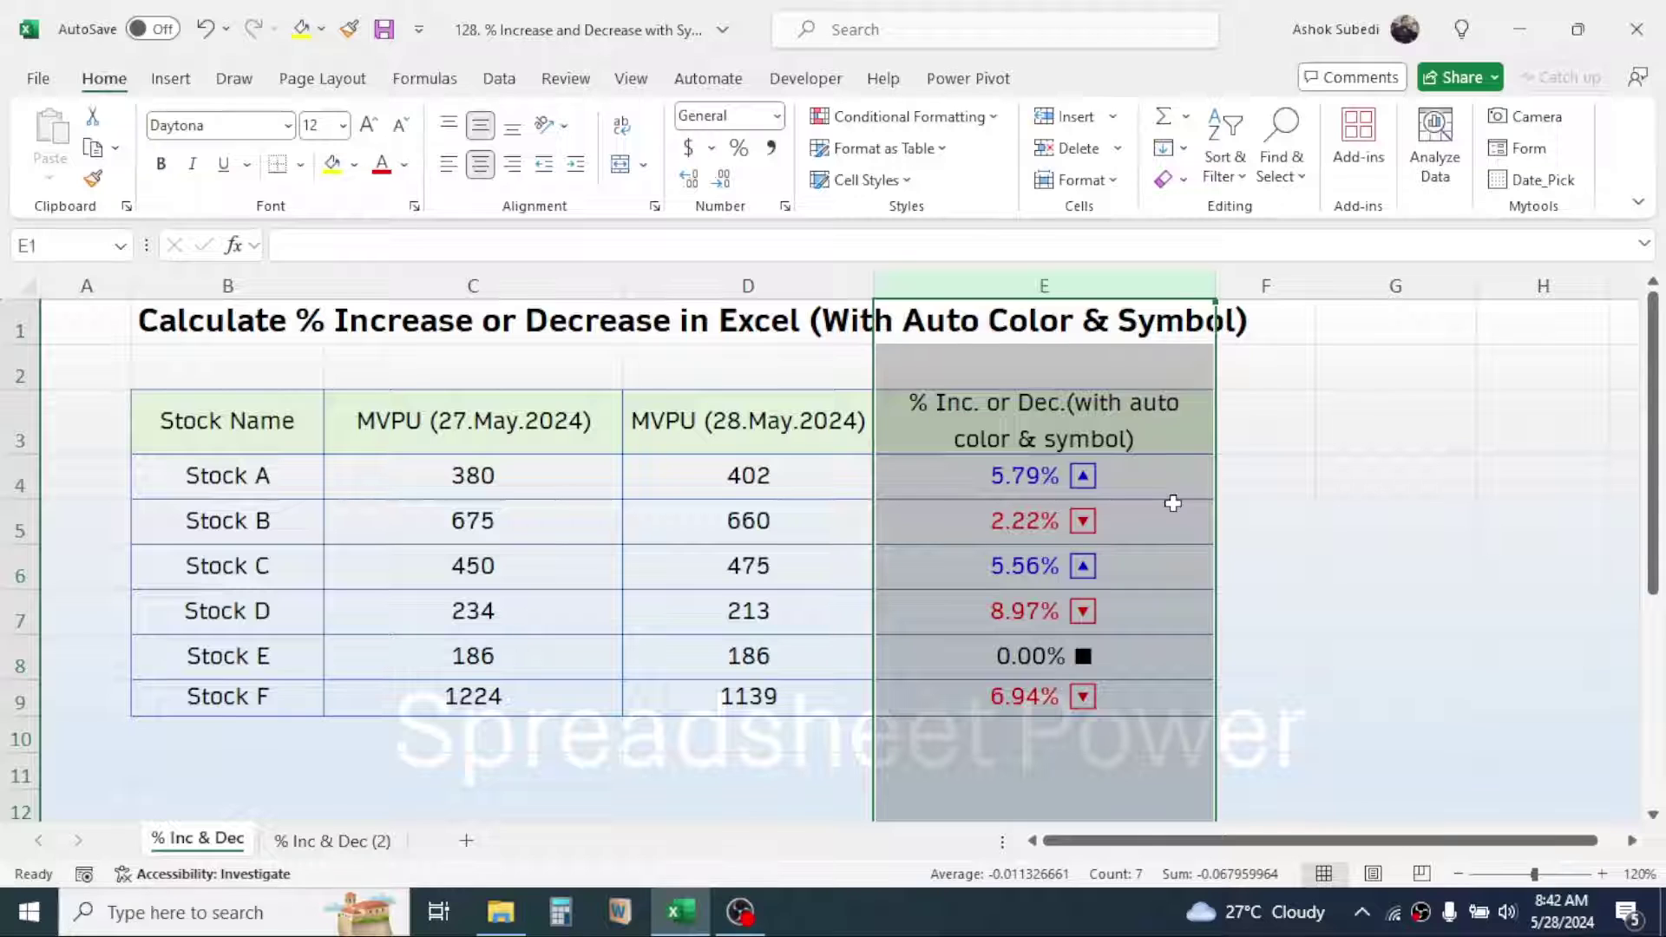
Inspect the percent-change formulas in E4 and E5, then go to the % Inc & Dec (2) sheet
{"action": "left_click", "coordinate": [1028, 522]}
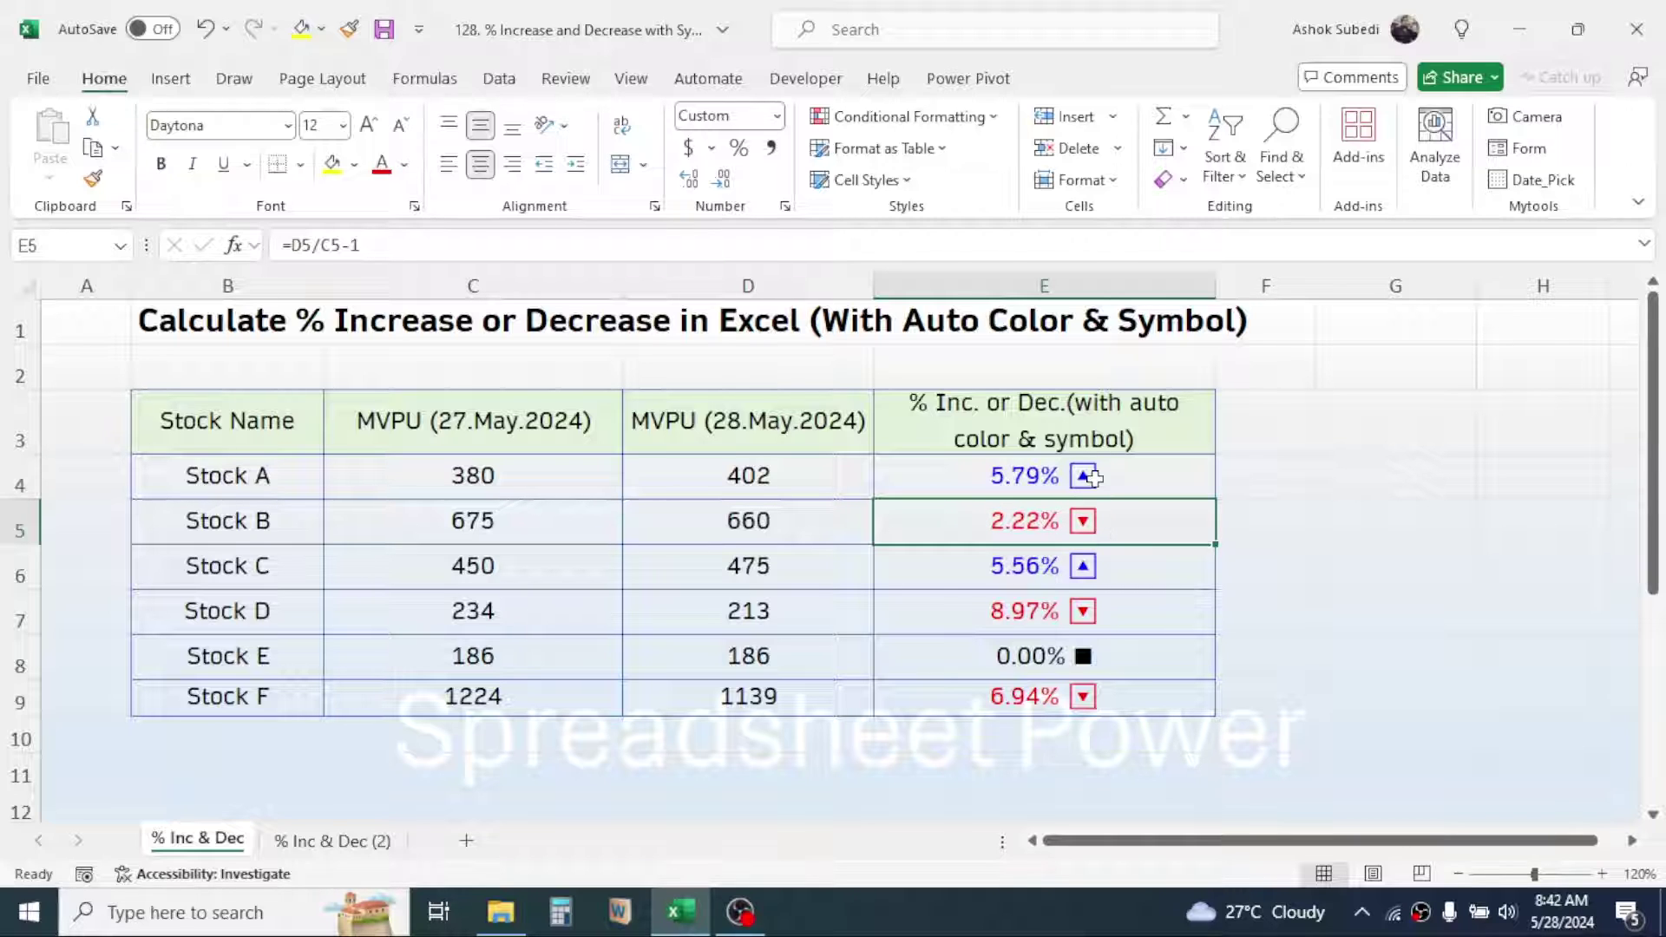
{"action": "left_click", "coordinate": [1088, 477]}
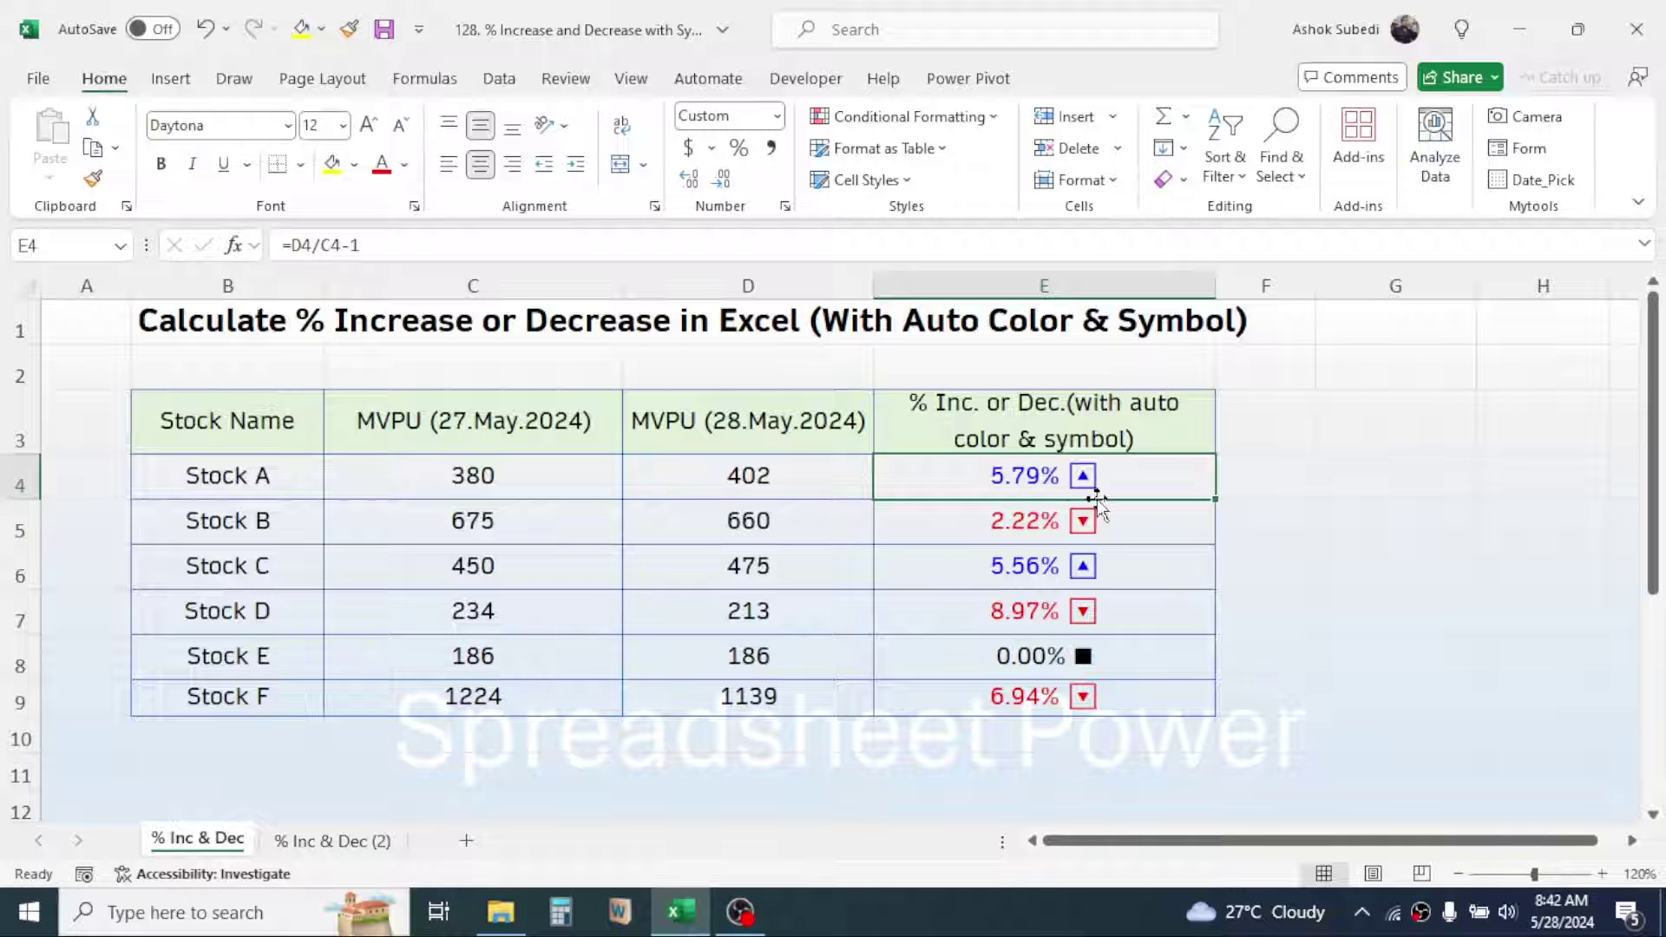
{"action": "left_click", "coordinate": [1033, 531]}
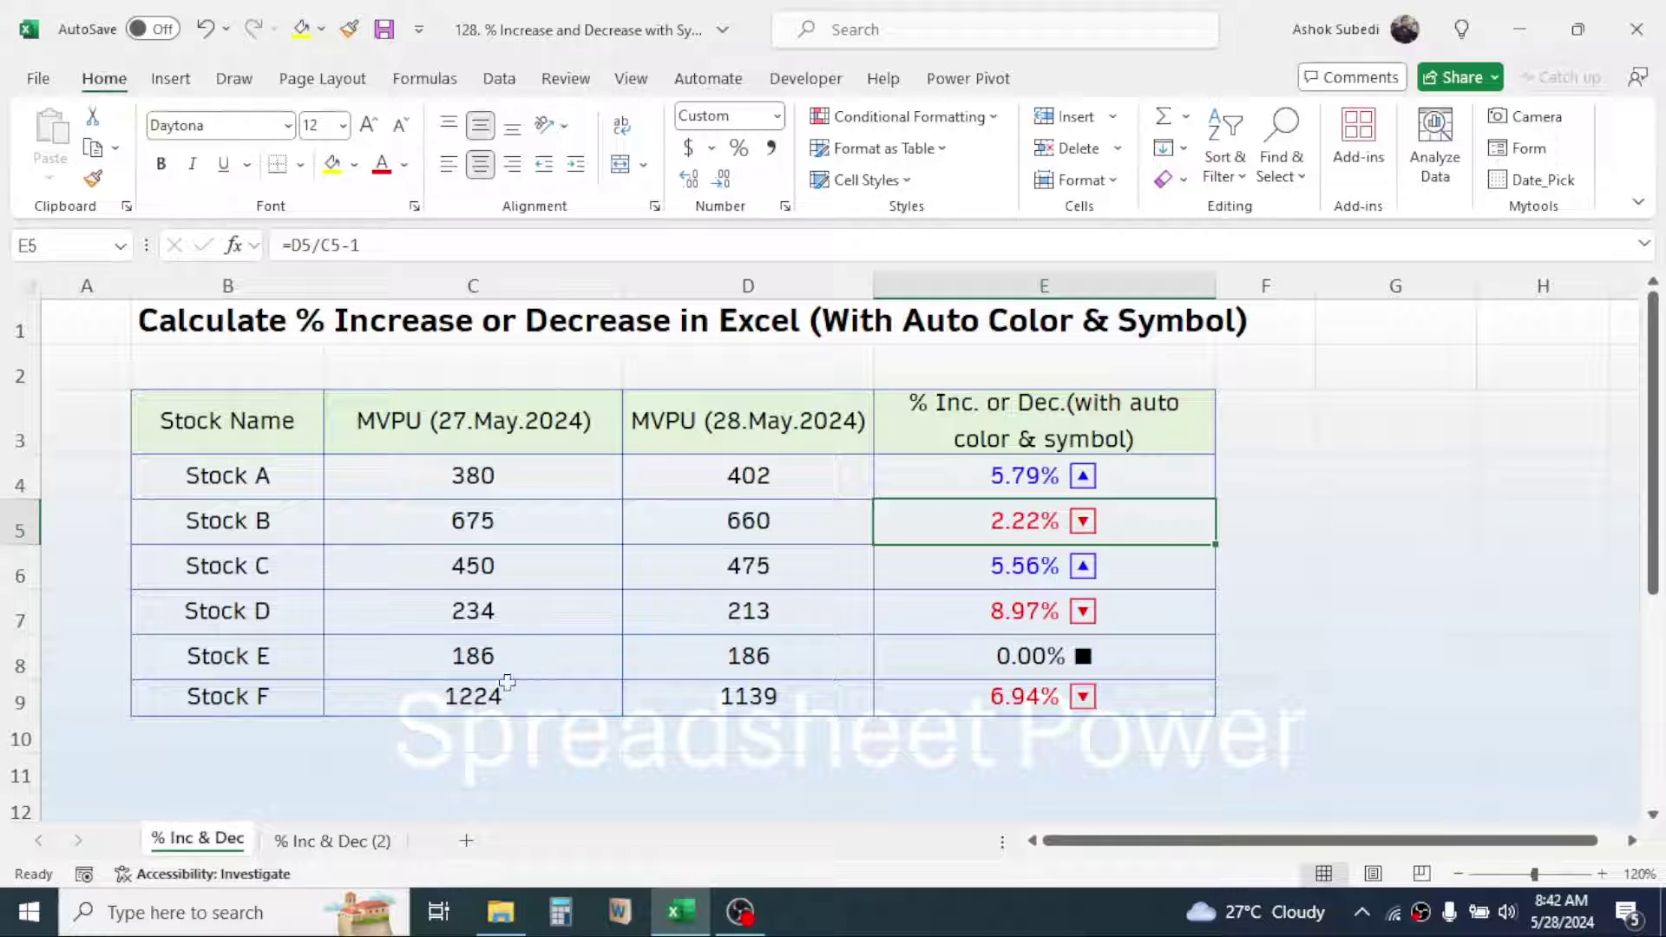
{"action": "left_click", "coordinate": [347, 841]}
Enter =D4/C4-1 in E4 so Stock A's change shows 0.06
{"action": "left_click", "coordinate": [899, 569]}
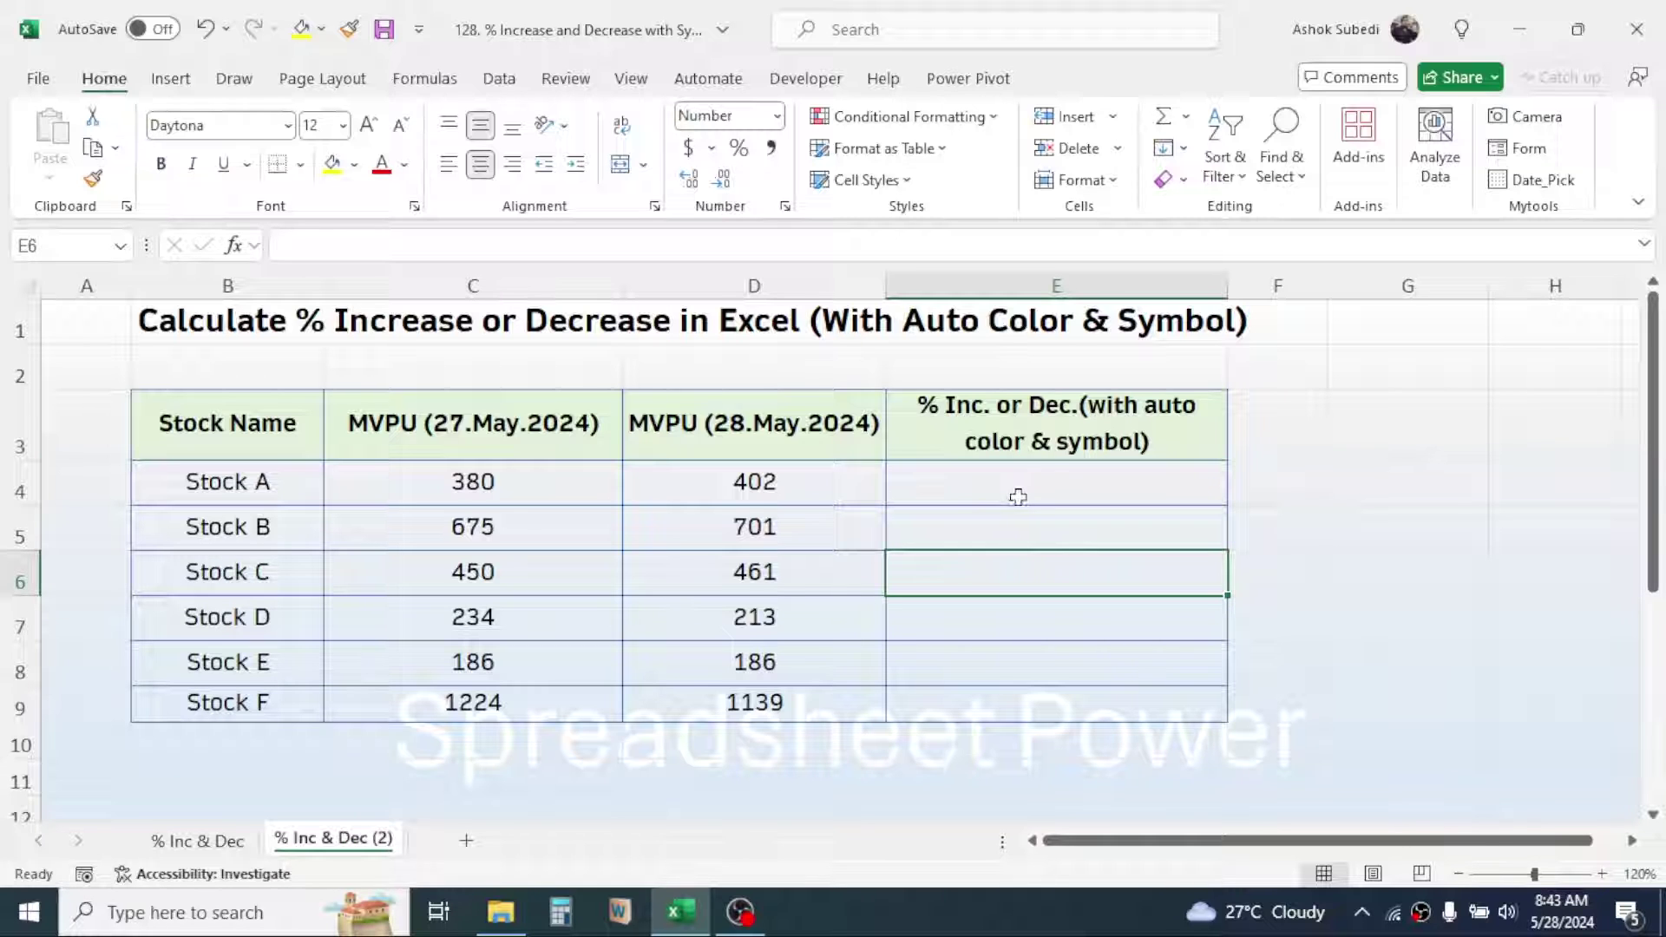
{"action": "left_click", "coordinate": [1040, 473]}
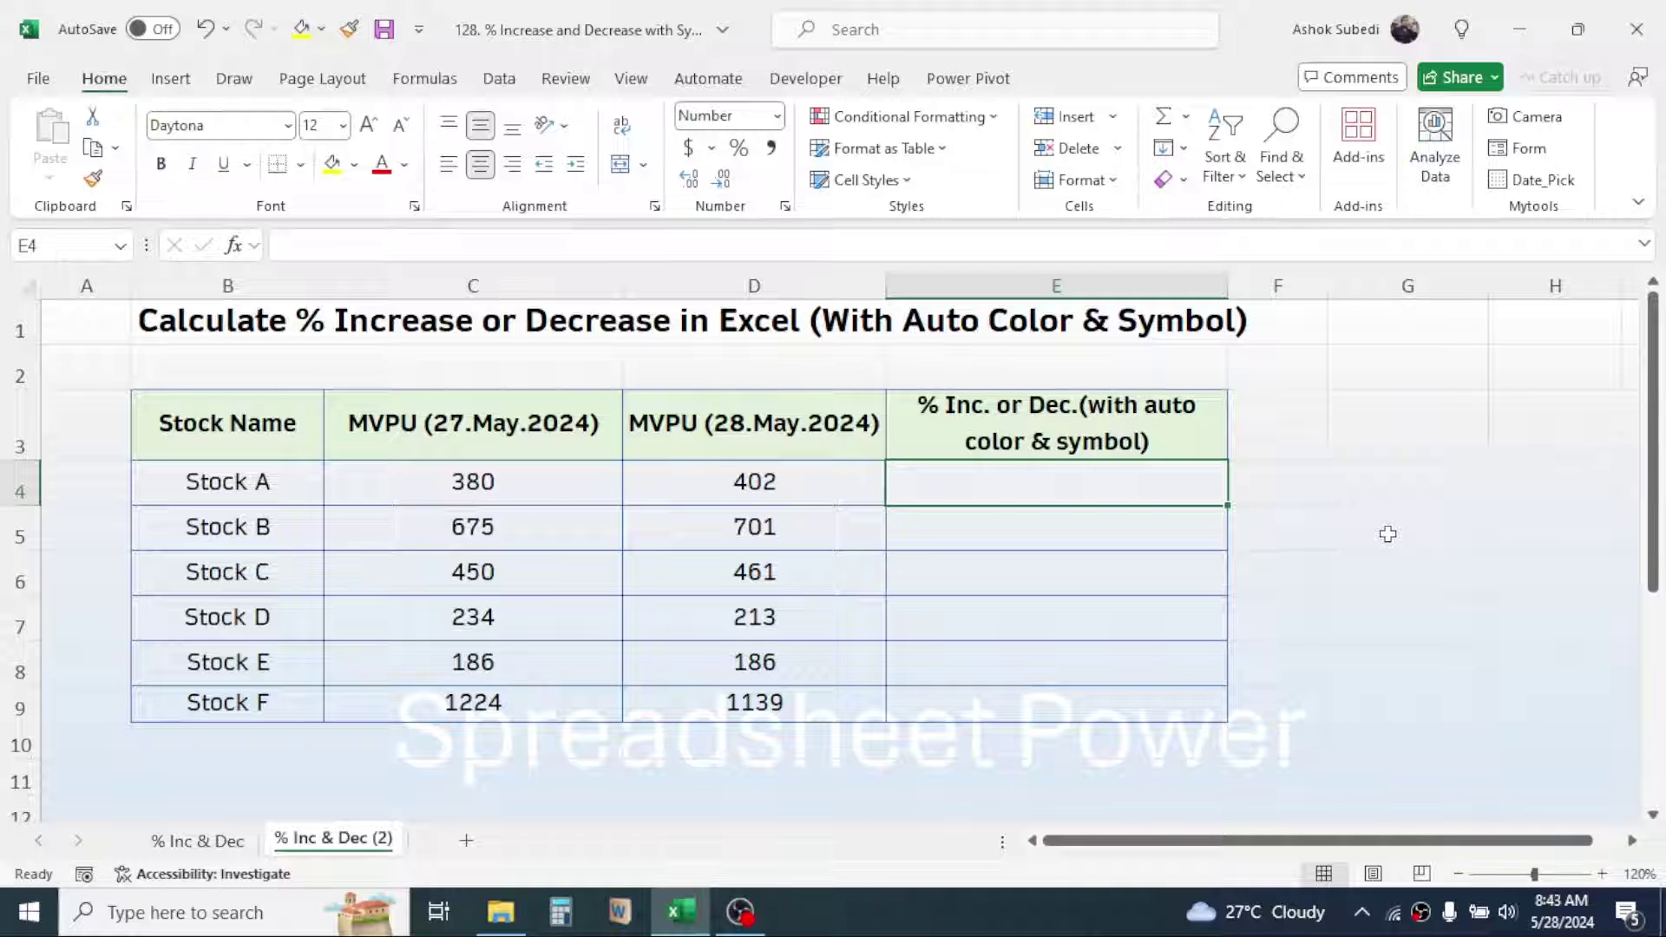
{"action": "type", "text": "="}
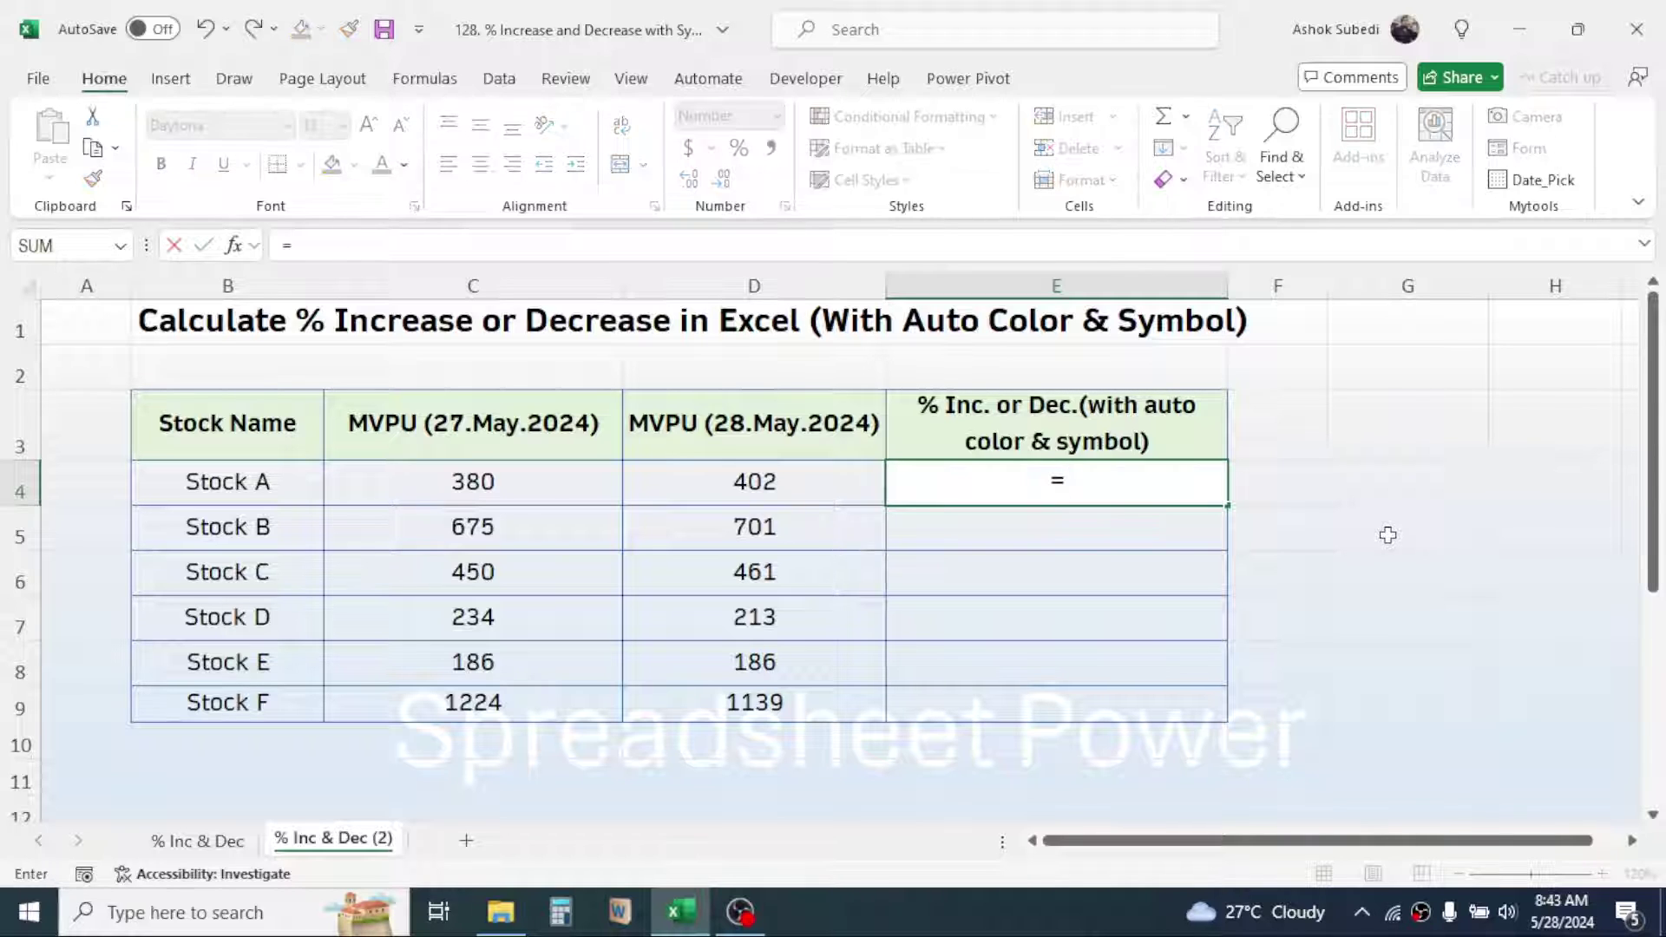
{"action": "left_click", "coordinate": [770, 483]}
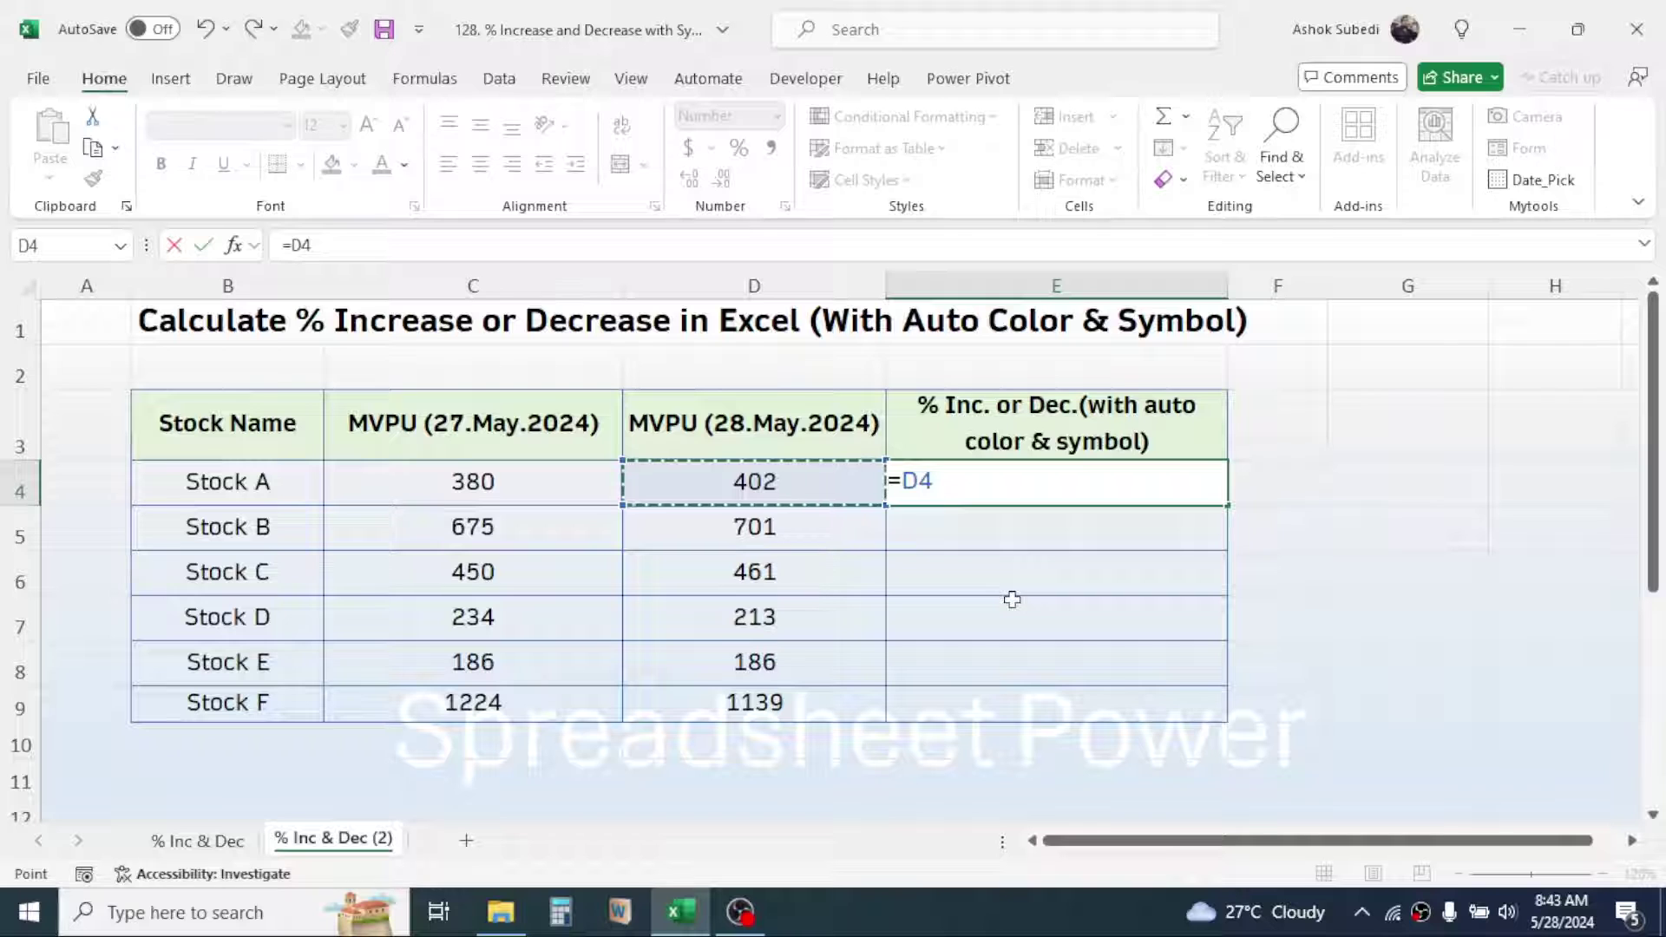
{"action": "type", "text": "/"}
{"action": "left_click", "coordinate": [514, 495]}
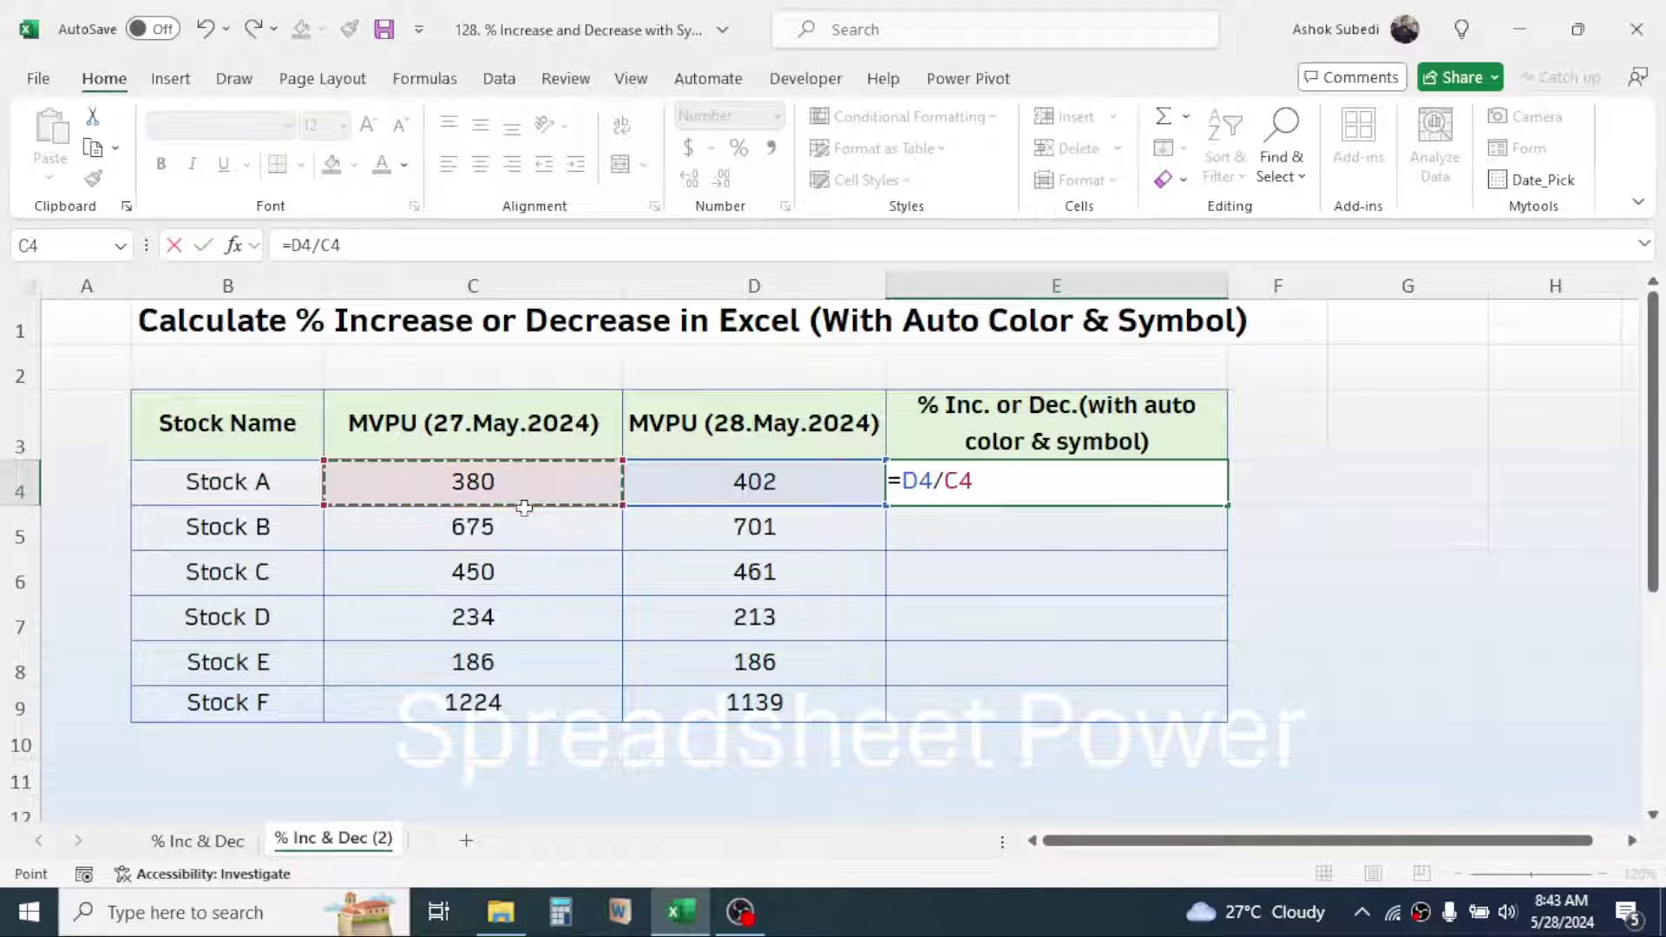
{"action": "type", "text": "-1"}
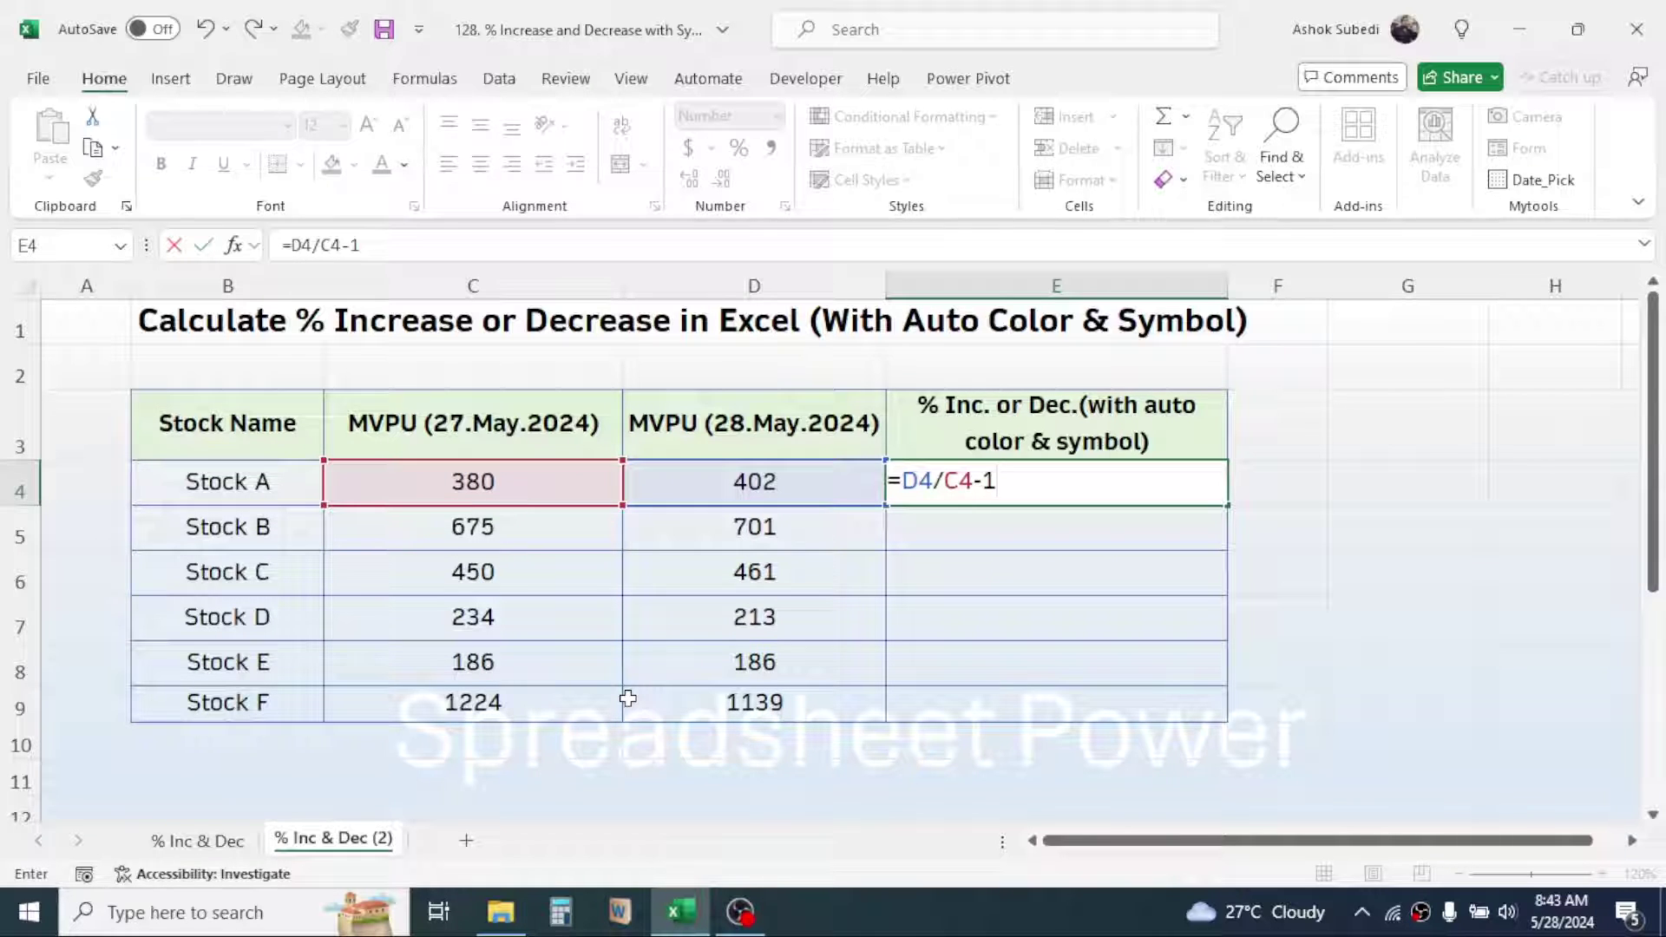
{"action": "key", "text": "Return"}
{"action": "key", "text": "Up"}
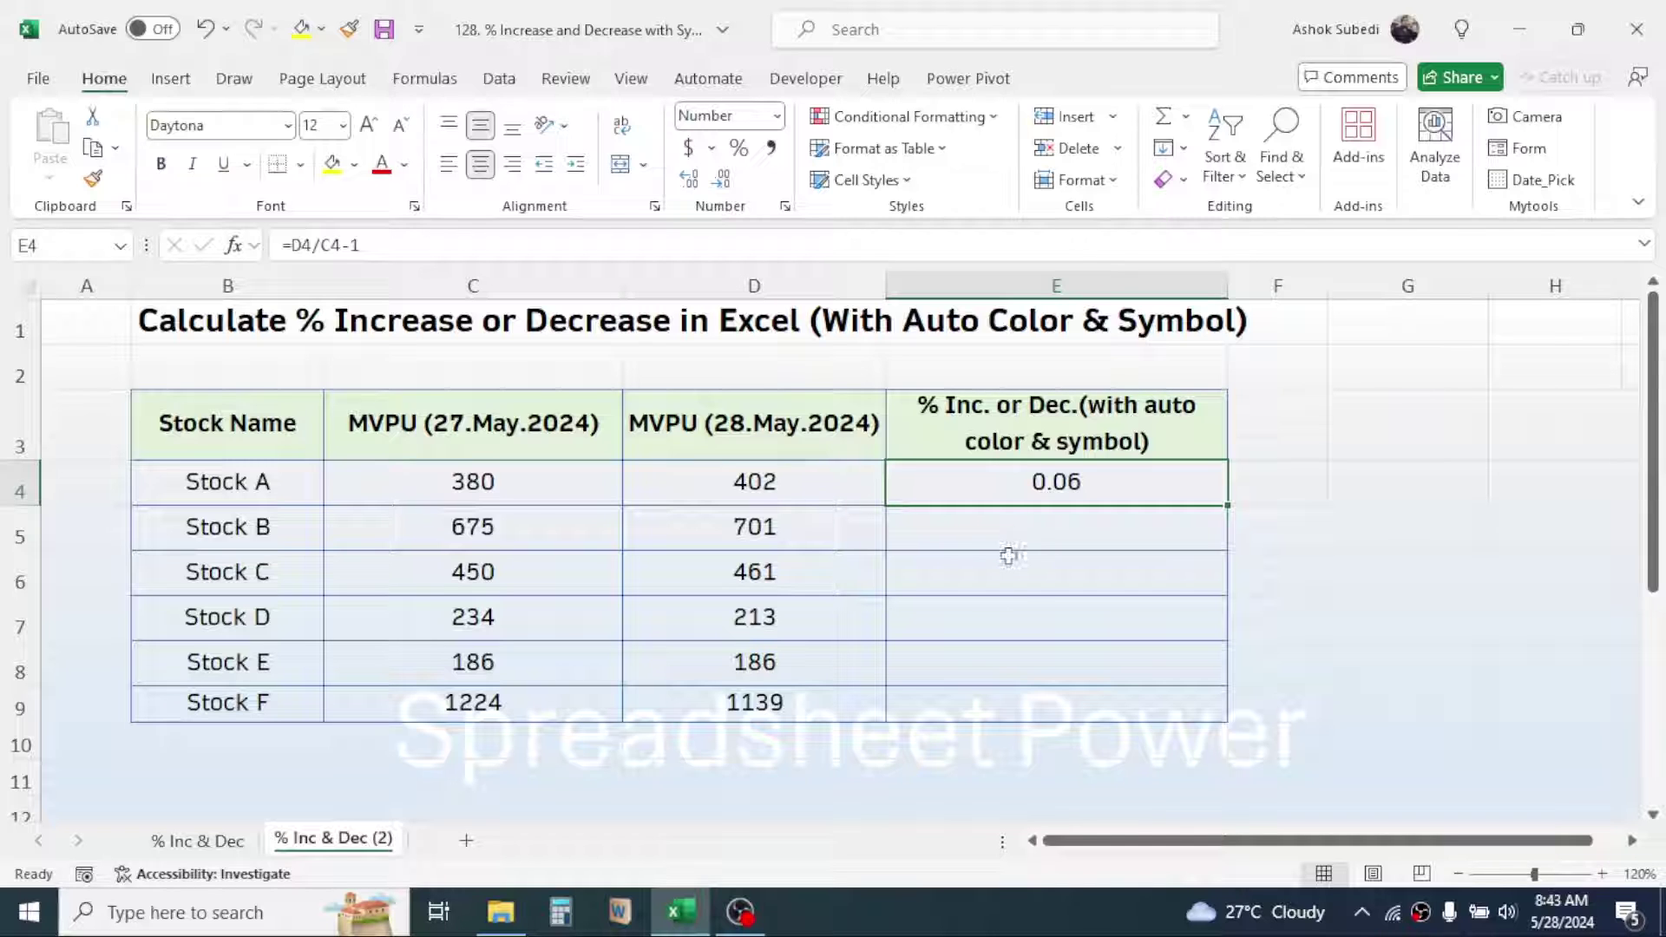
Replace E4's custom number format code with [Blue]0.00% as the positive section
{"action": "right_click", "coordinate": [1066, 480]}
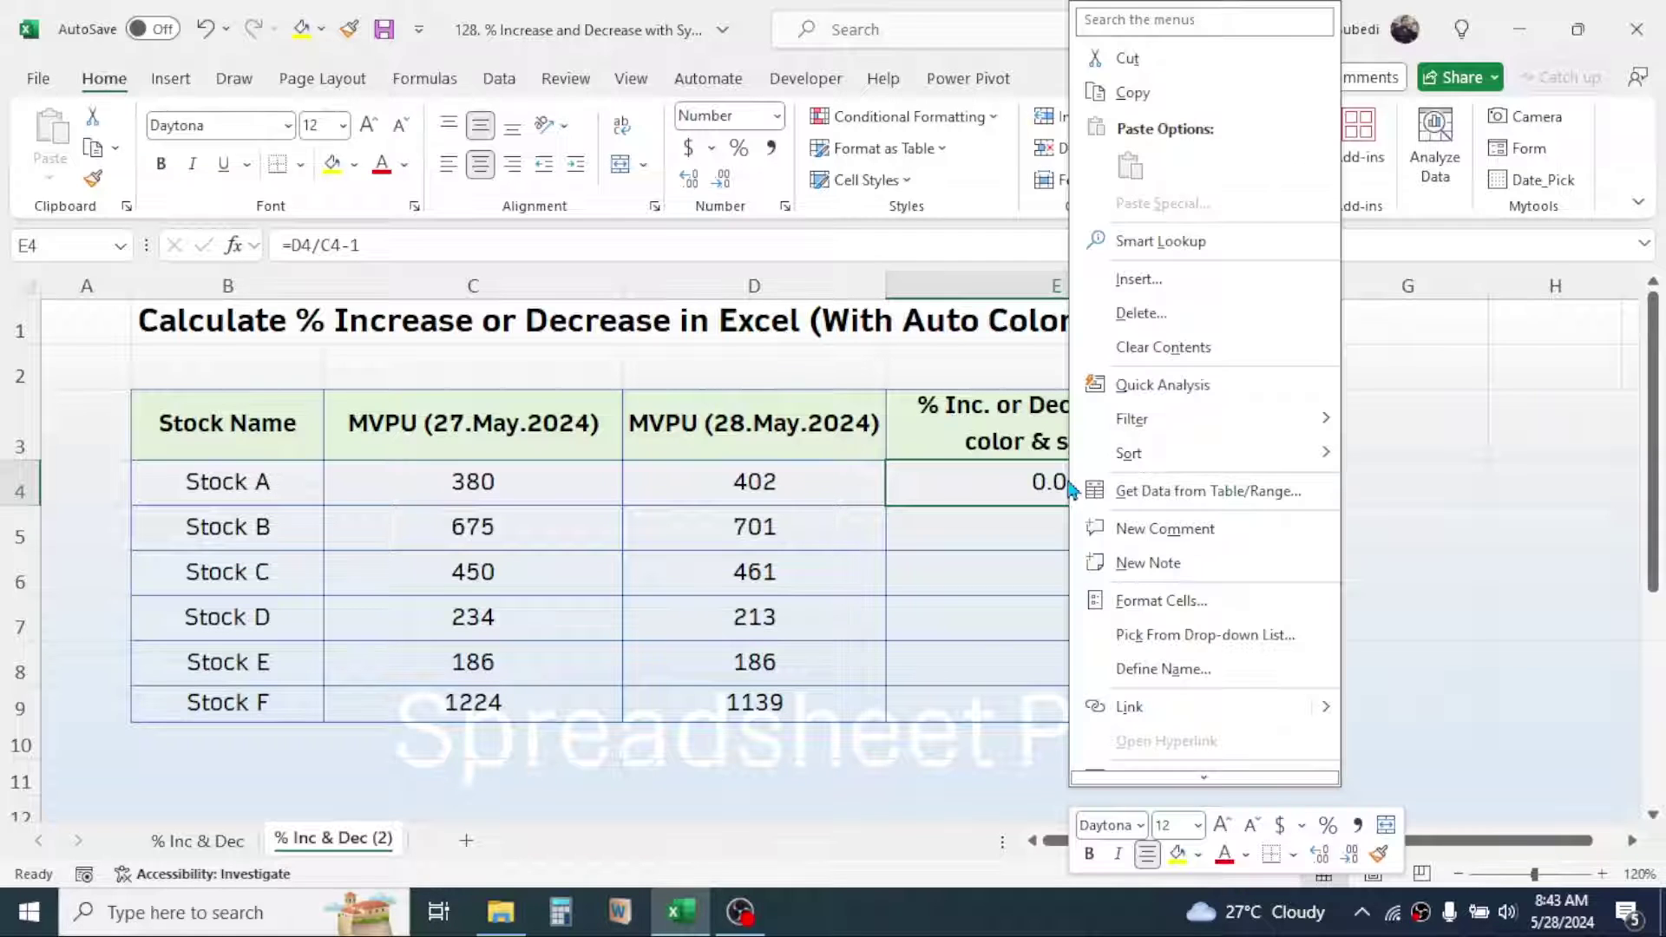
{"action": "left_click", "coordinate": [1185, 615]}
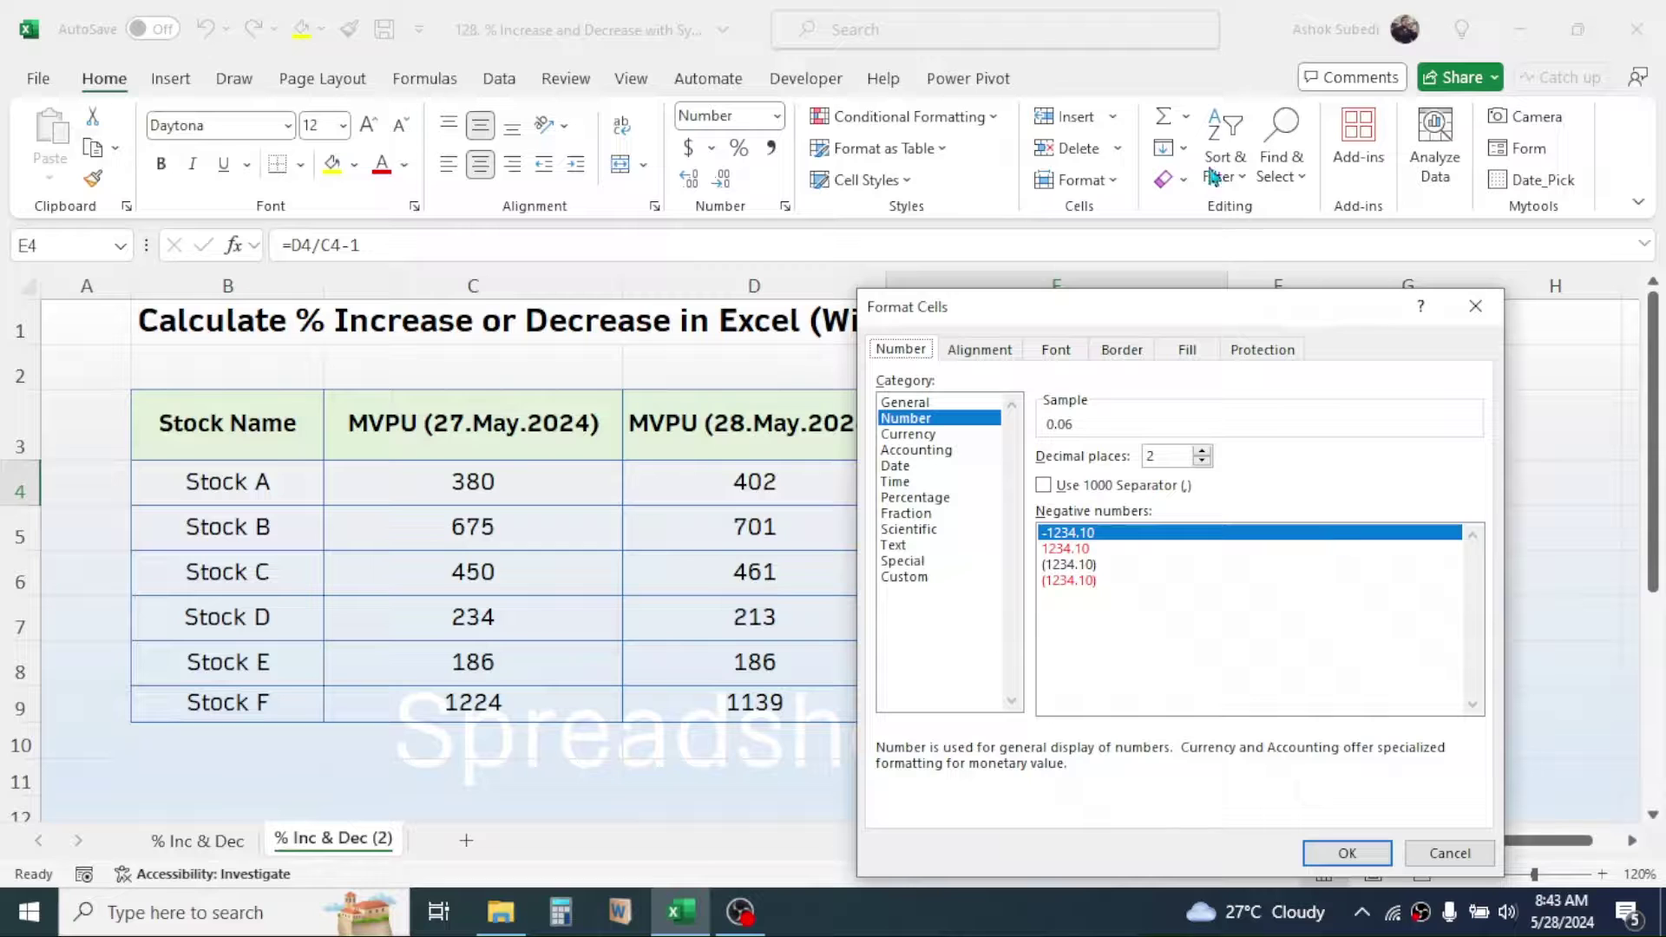
{"action": "left_click", "coordinate": [905, 577]}
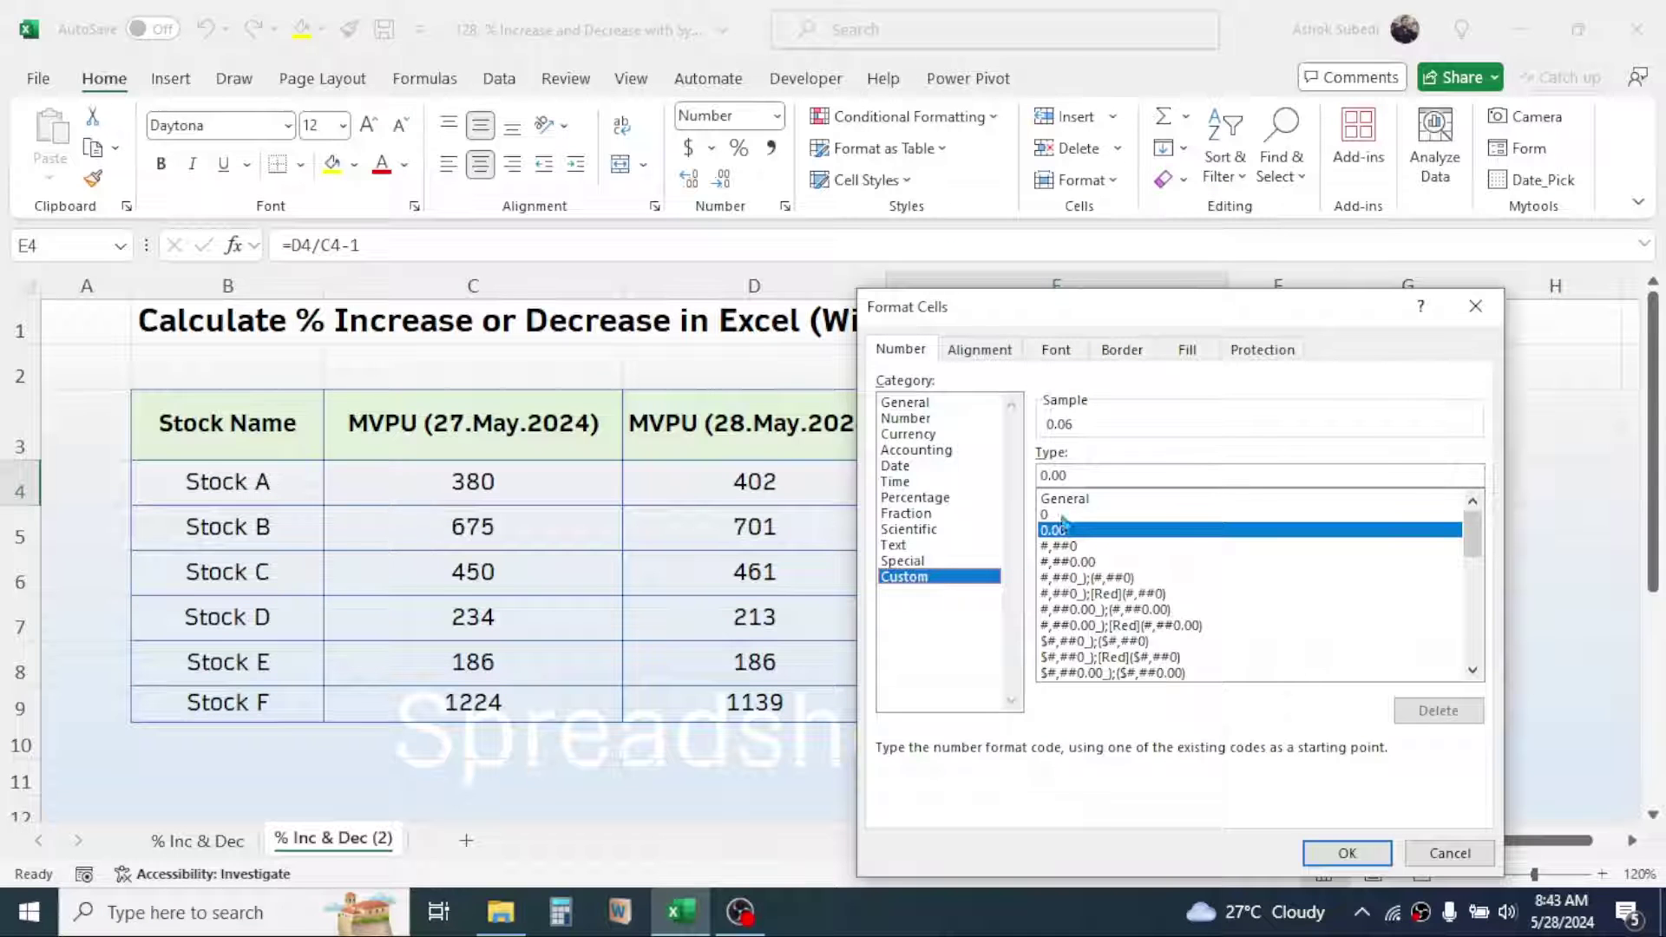
{"action": "left_click", "coordinate": [1076, 475]}
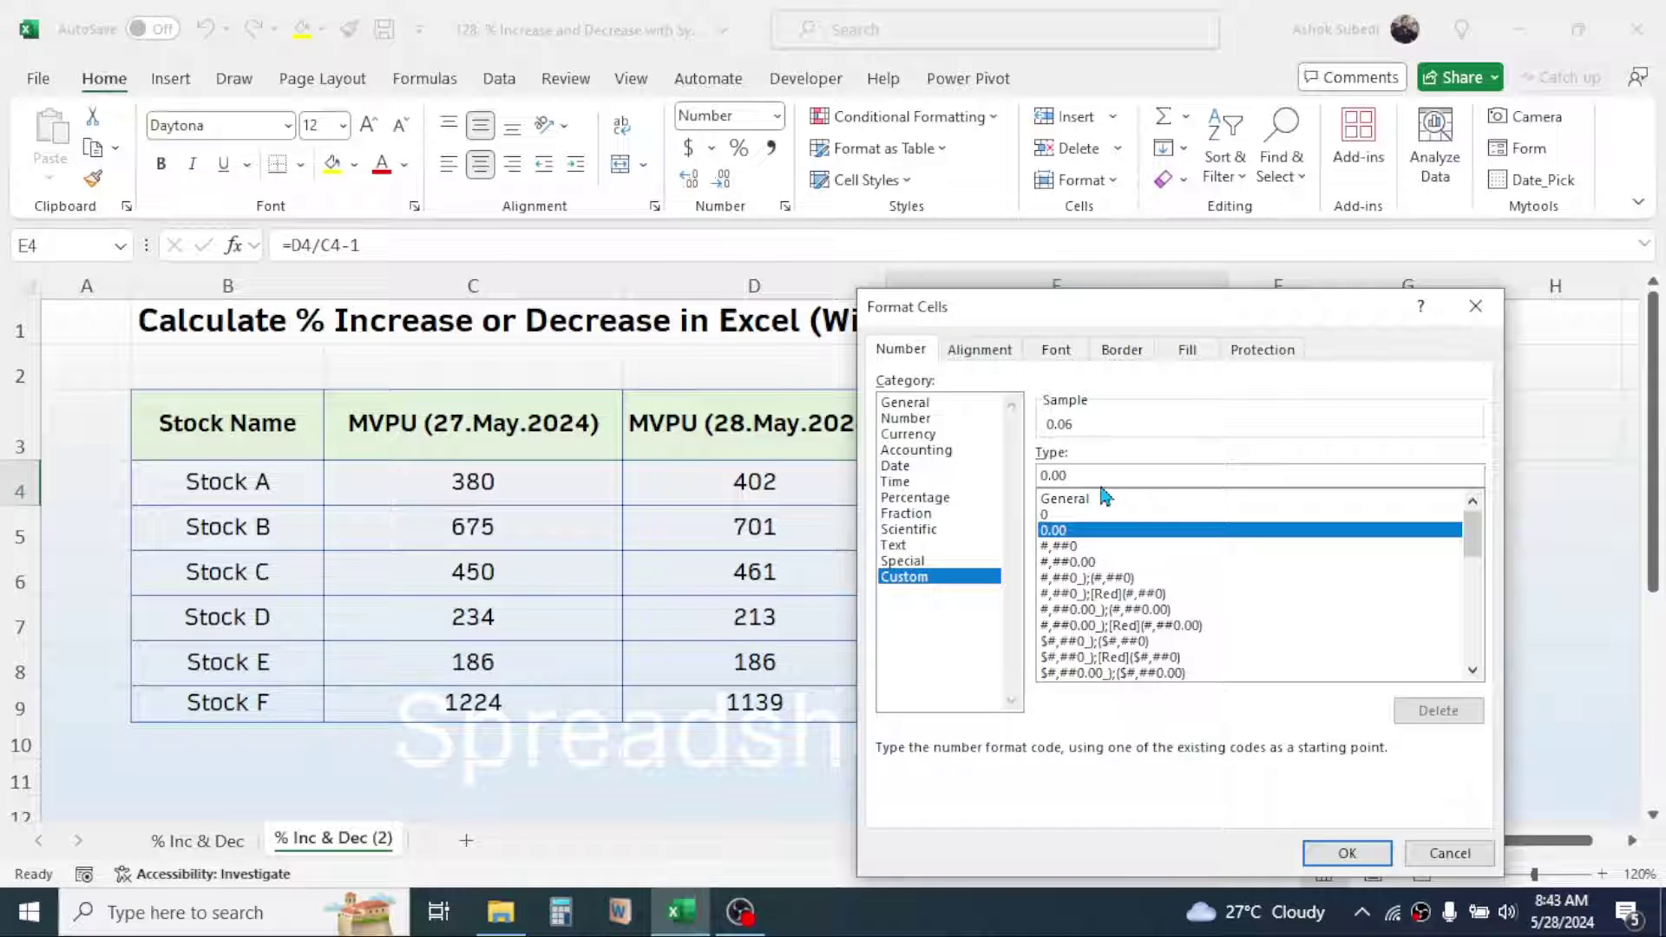
{"action": "key", "text": "BackSpace"}
{"action": "key", "text": "BackSpace"}
{"action": "key", "text": "BackSpace"}
{"action": "key", "text": "BackSpace"}
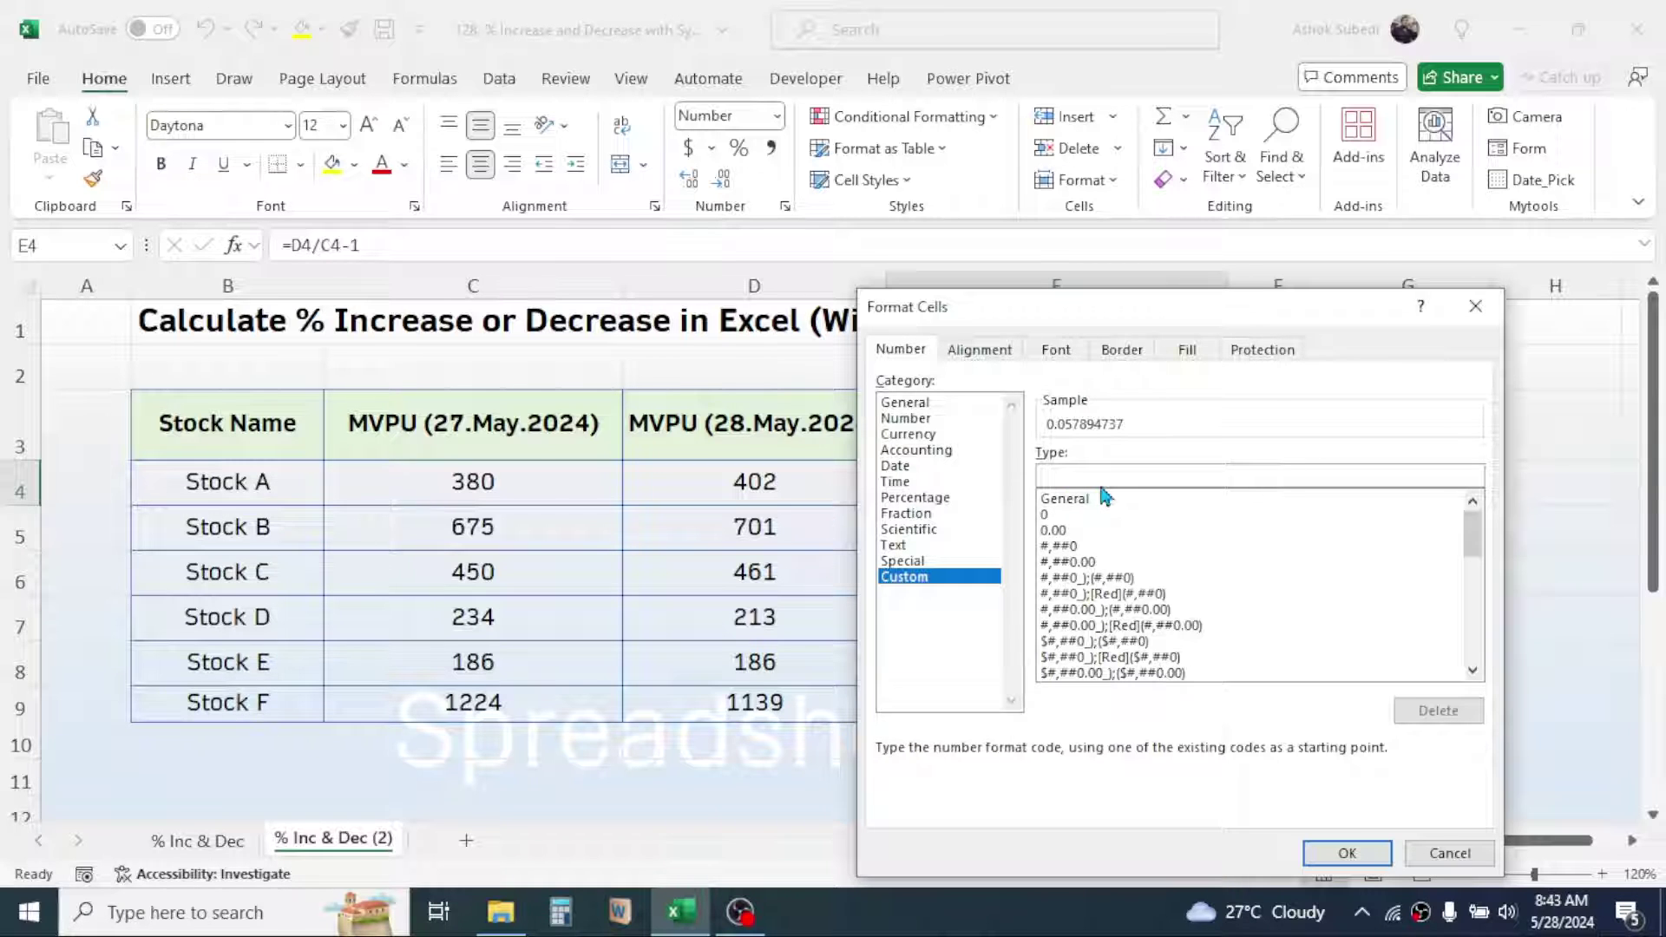
{"action": "type", "text": "["}
{"action": "type", "text": "Blue]0.00%\""}
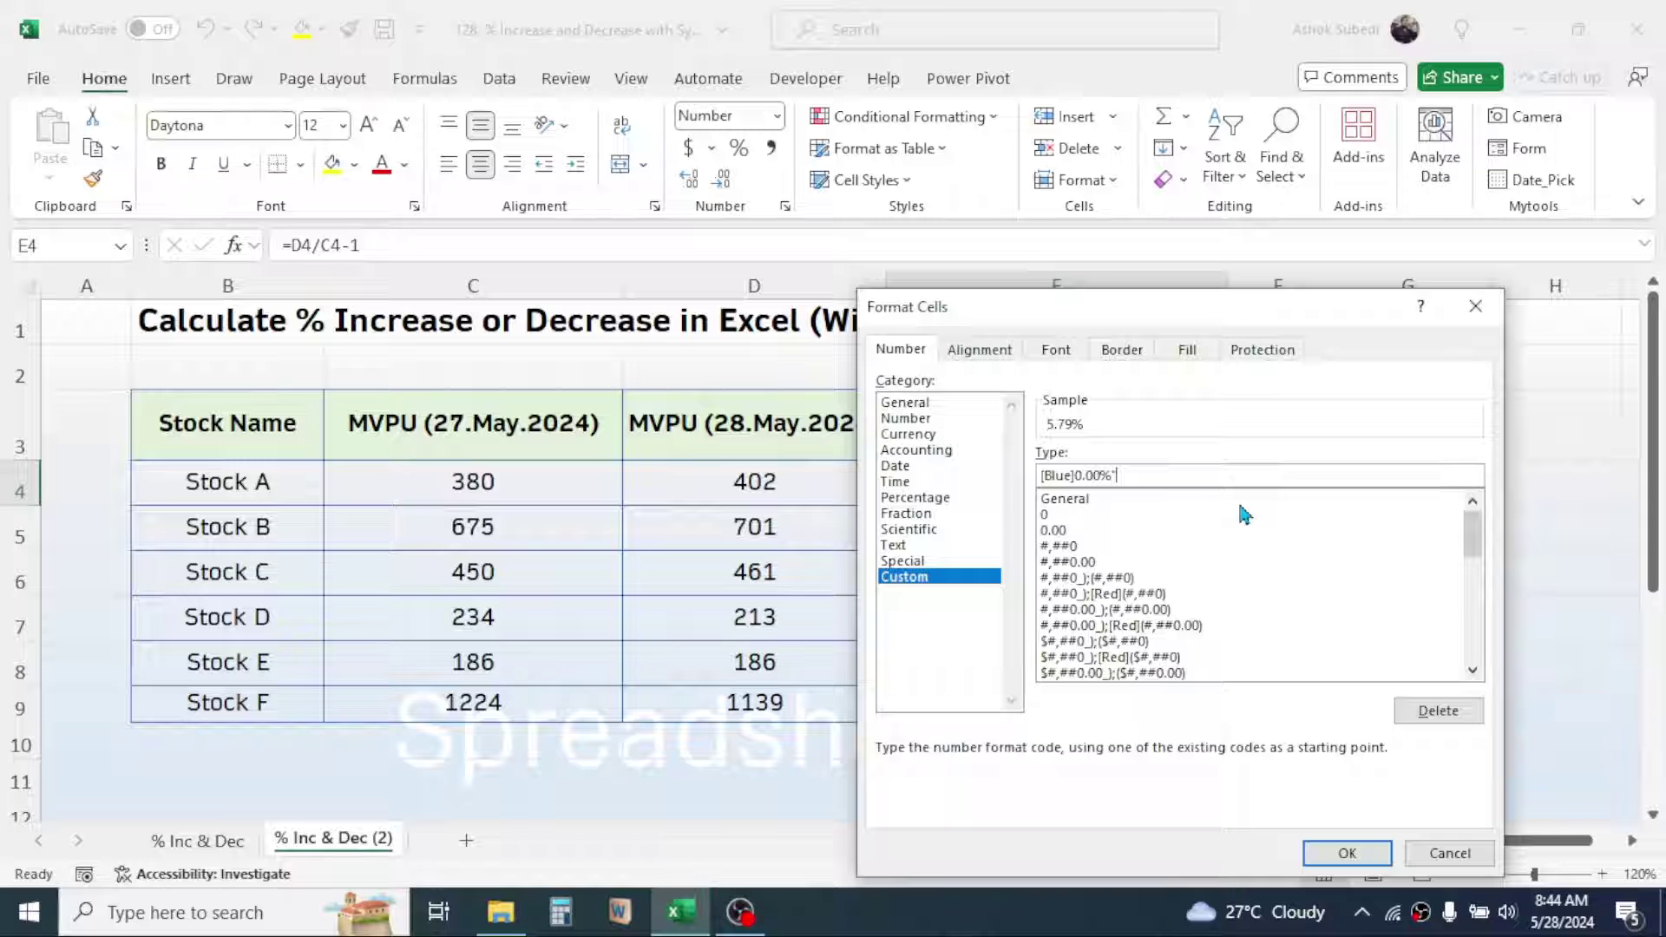
Insert the up-triangle emoji after [Blue]0.00% in the custom format code
{"action": "key", "text": "super+period"}
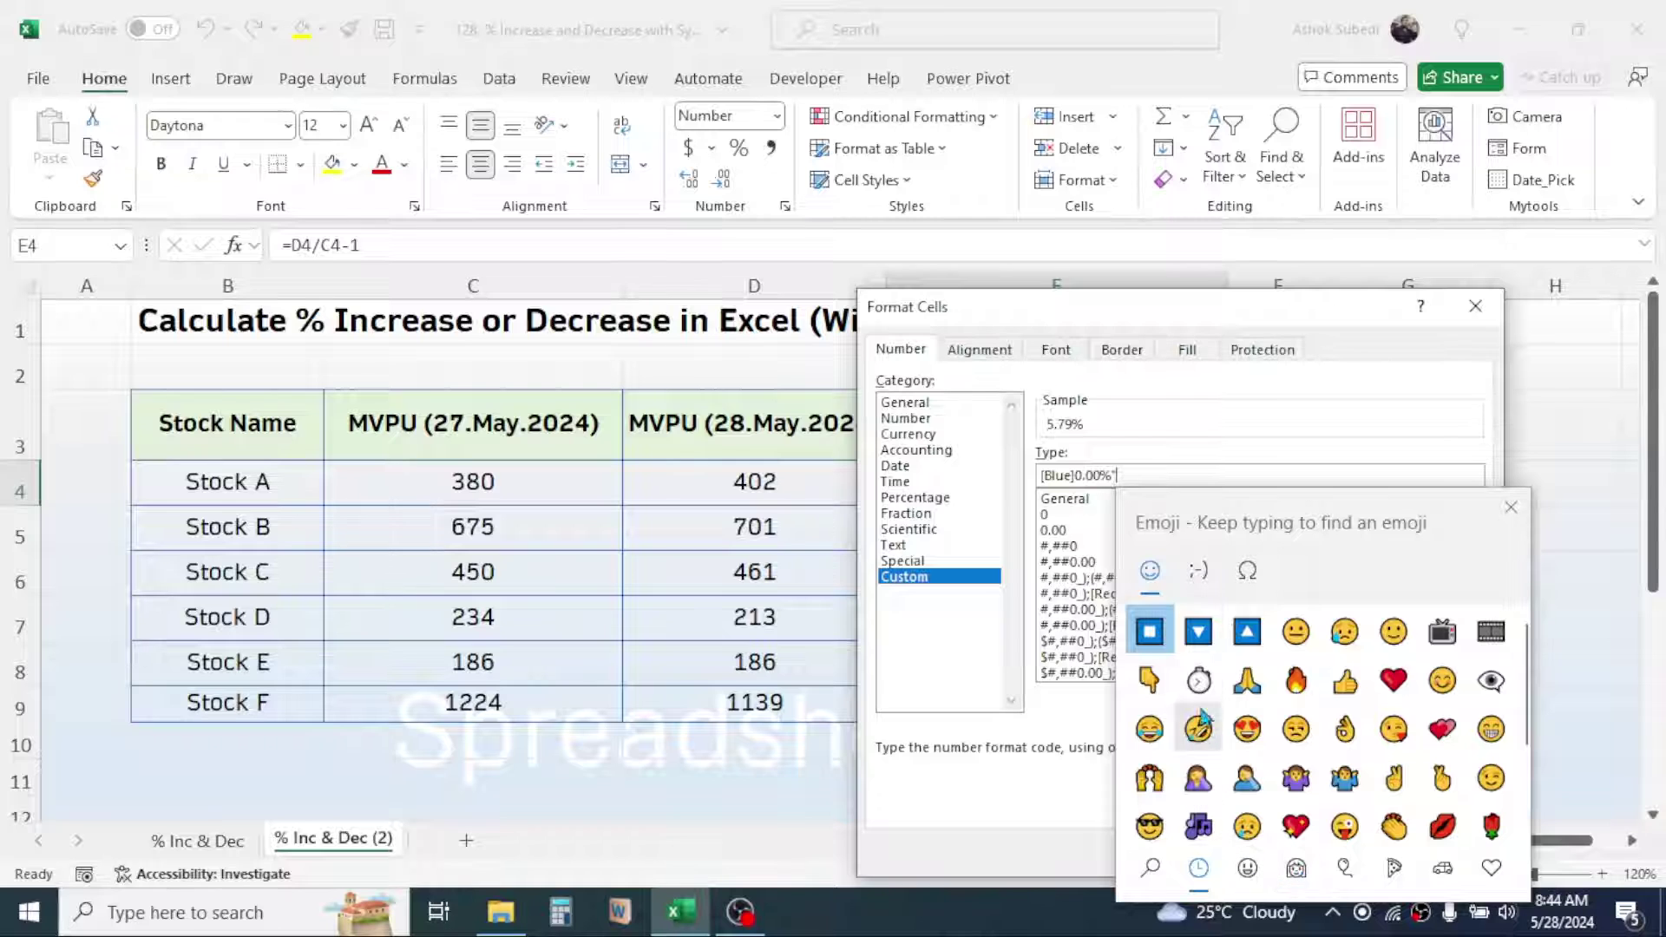
{"action": "left_click", "coordinate": [1394, 868]}
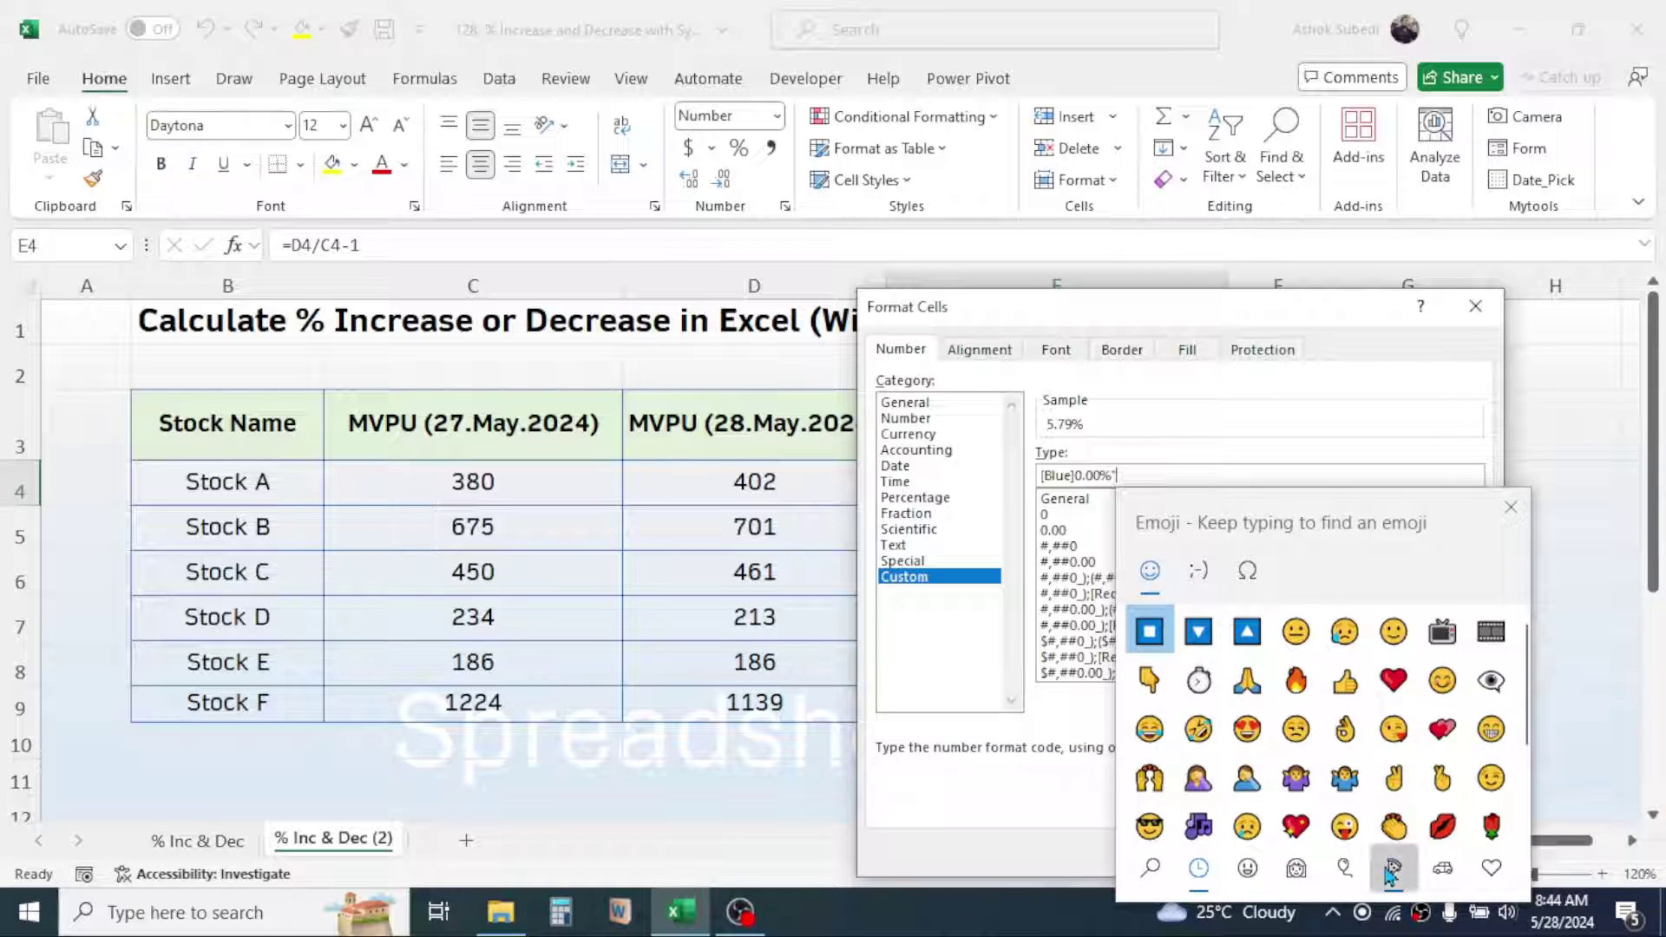
{"action": "left_click", "coordinate": [1444, 872]}
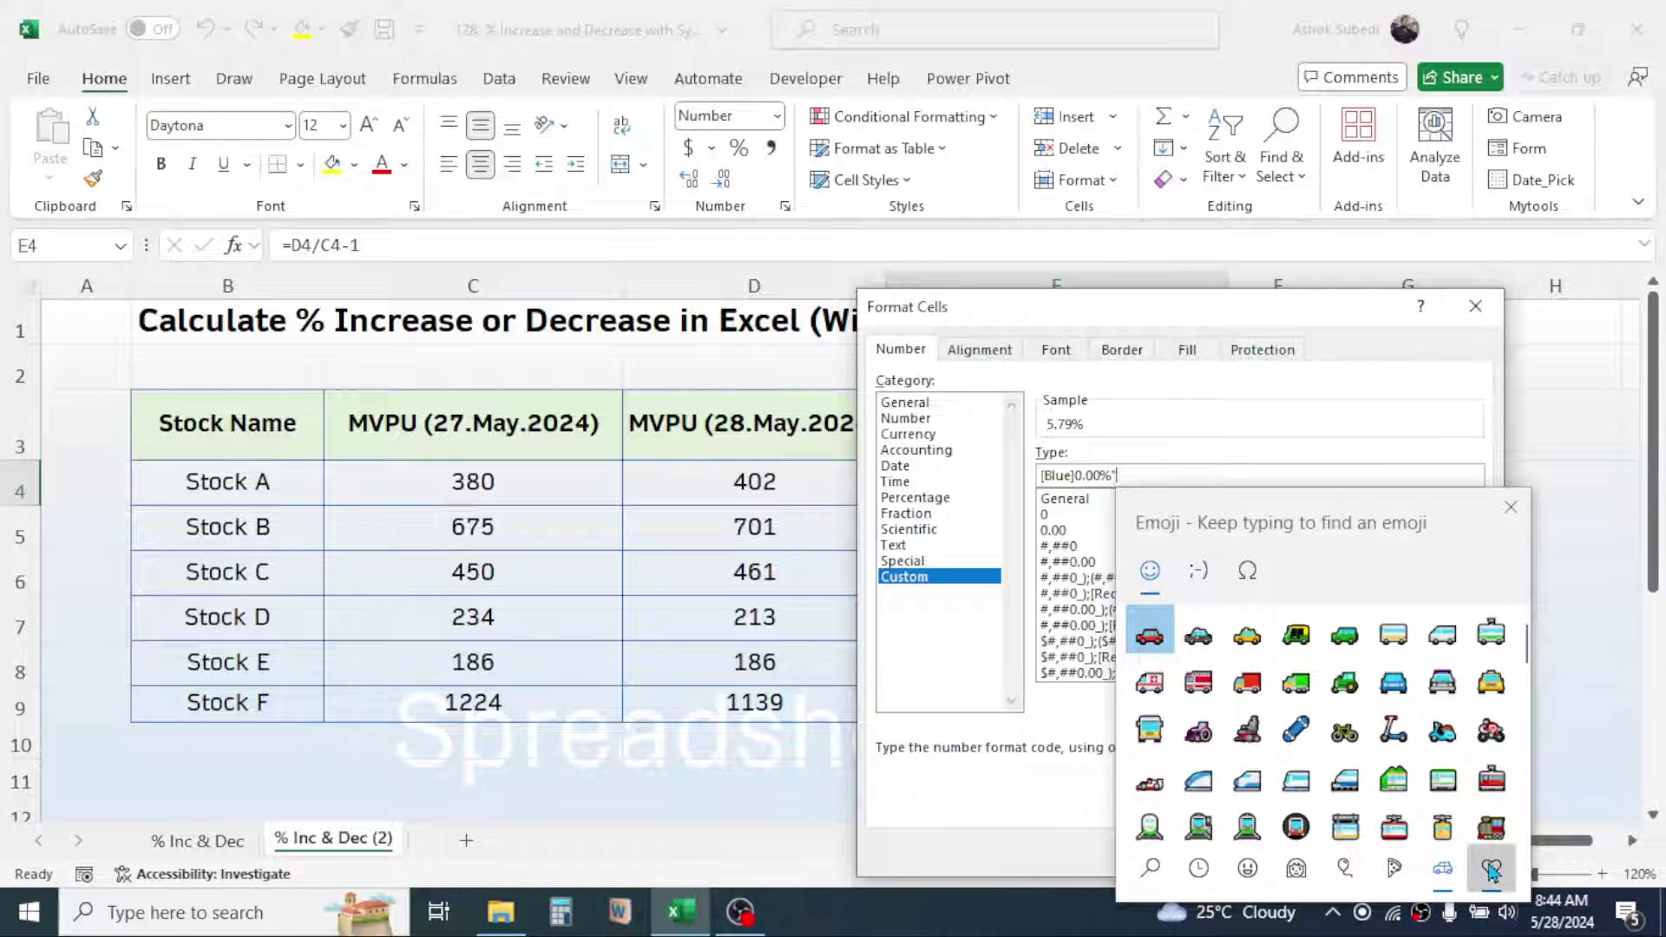
{"action": "left_click", "coordinate": [1479, 868]}
{"action": "left_click_drag", "start_coordinate": [1529, 639], "coordinate": [1522, 757]}
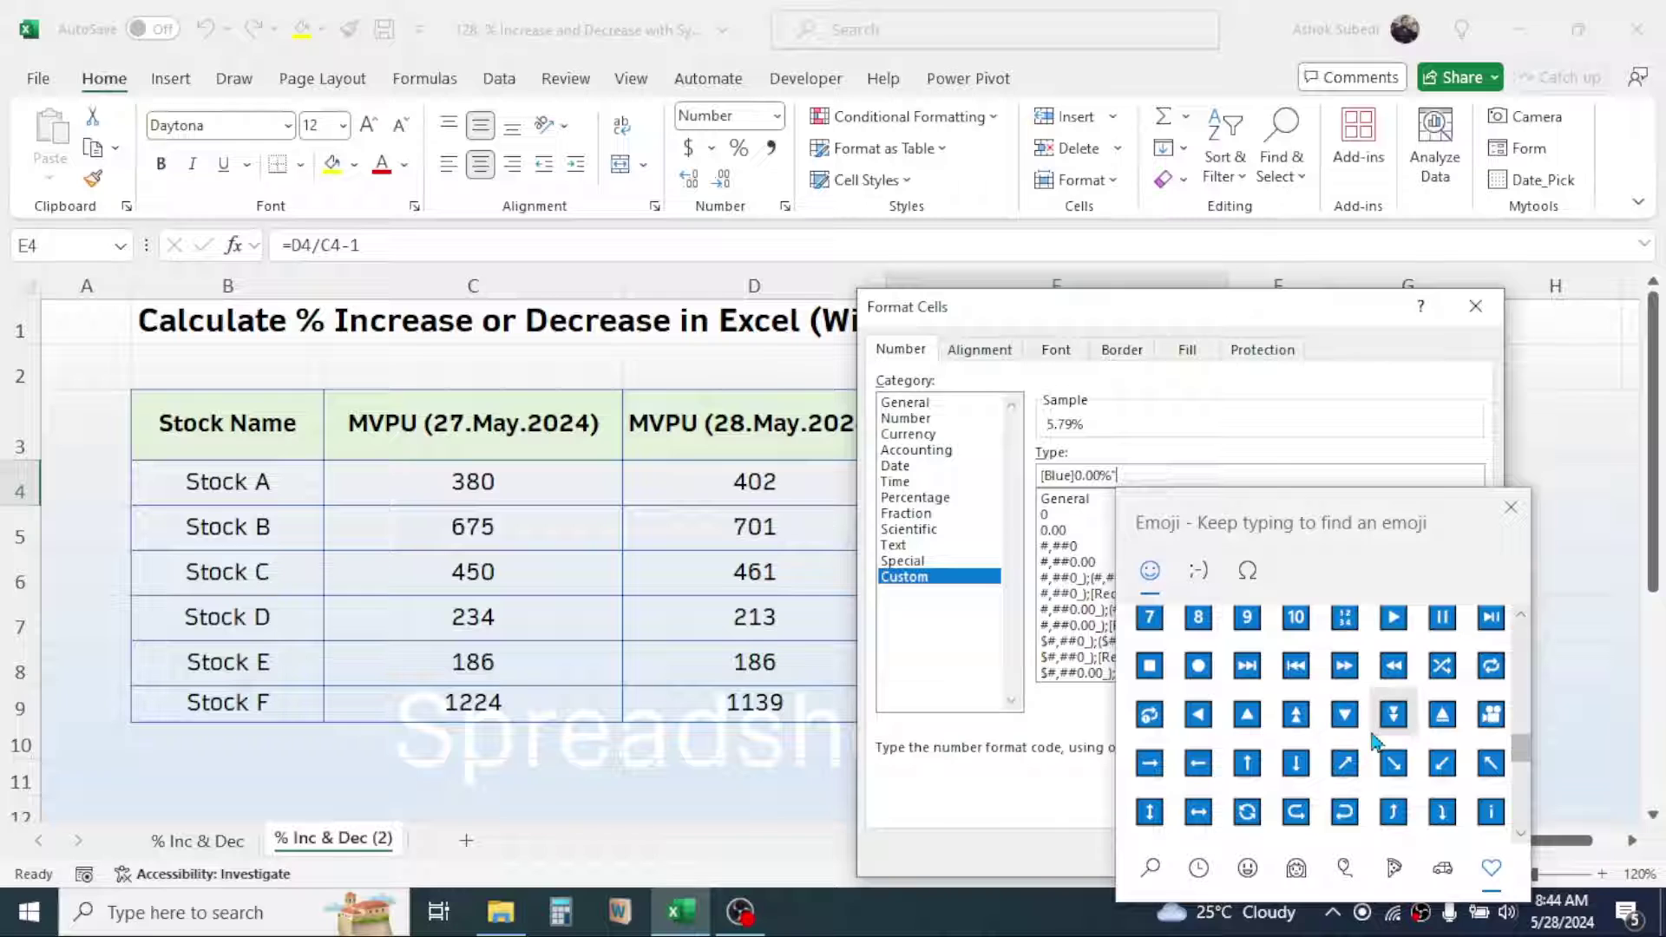
{"action": "left_click", "coordinate": [1199, 871]}
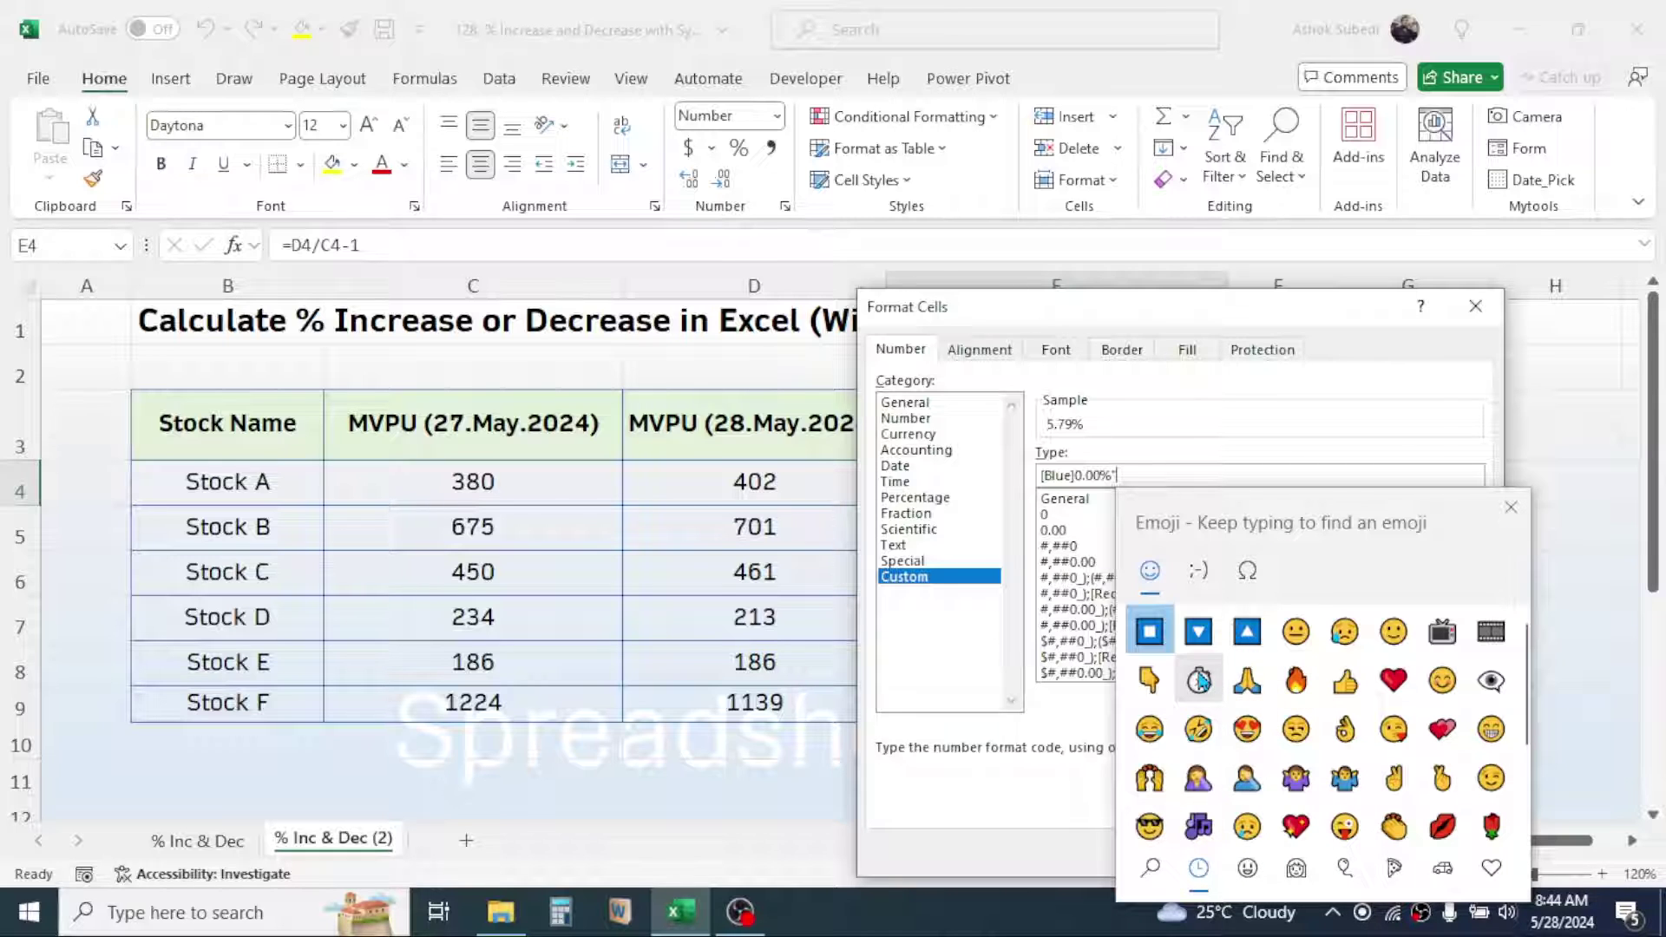
{"action": "left_click", "coordinate": [1248, 633]}
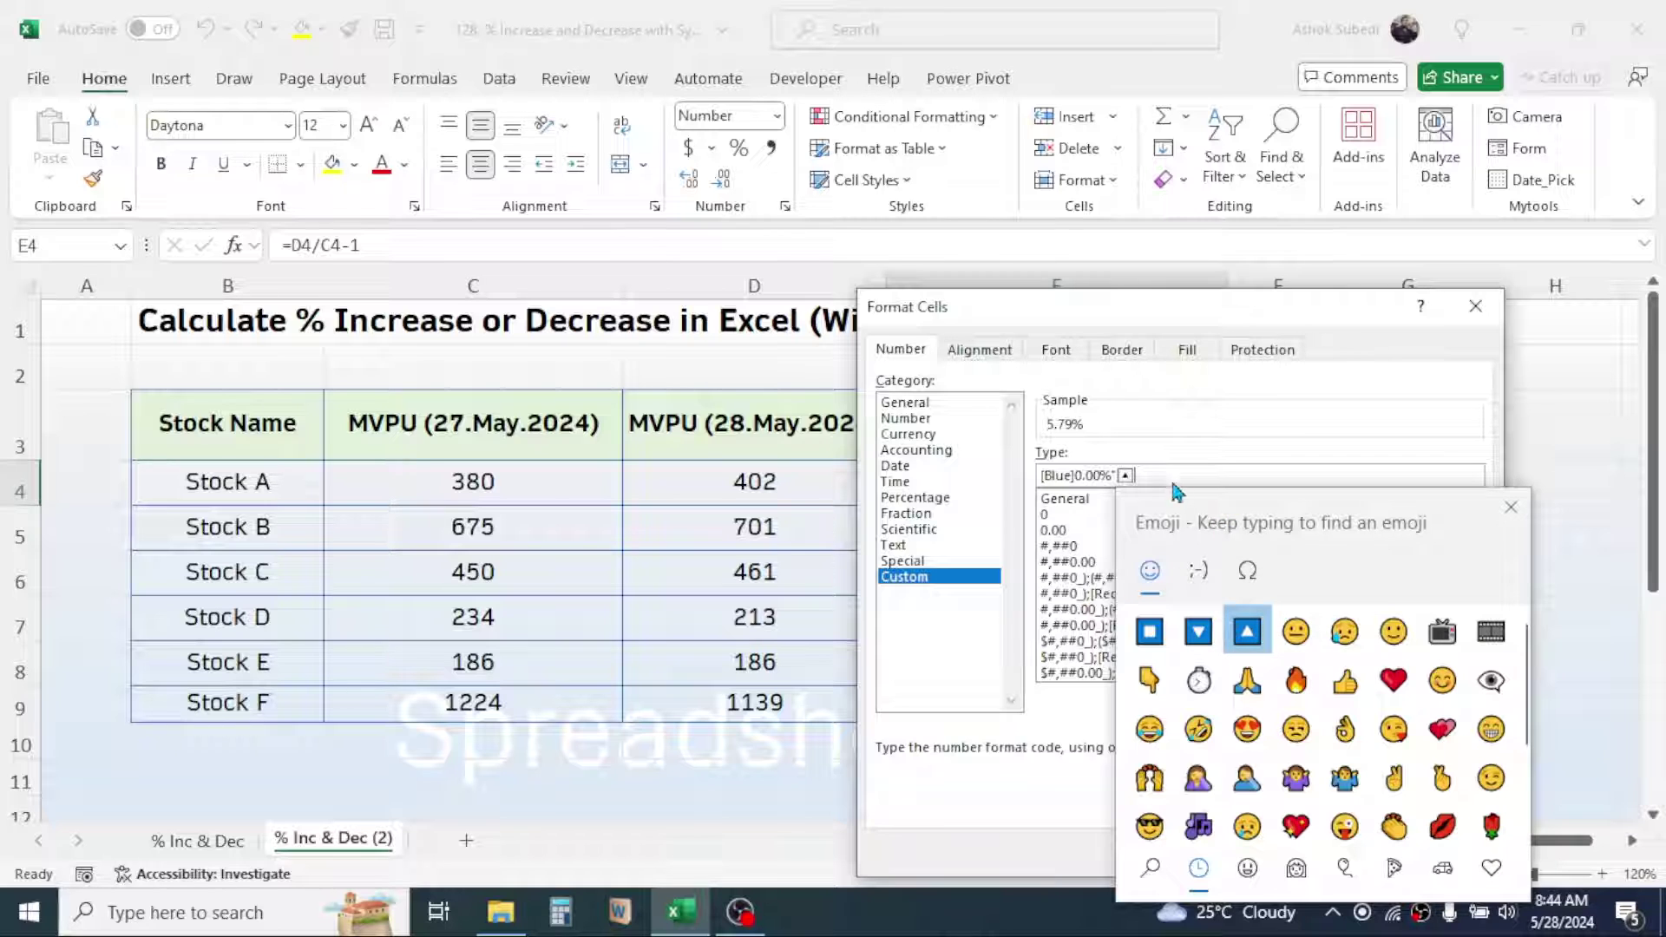
{"action": "left_click", "coordinate": [1145, 472]}
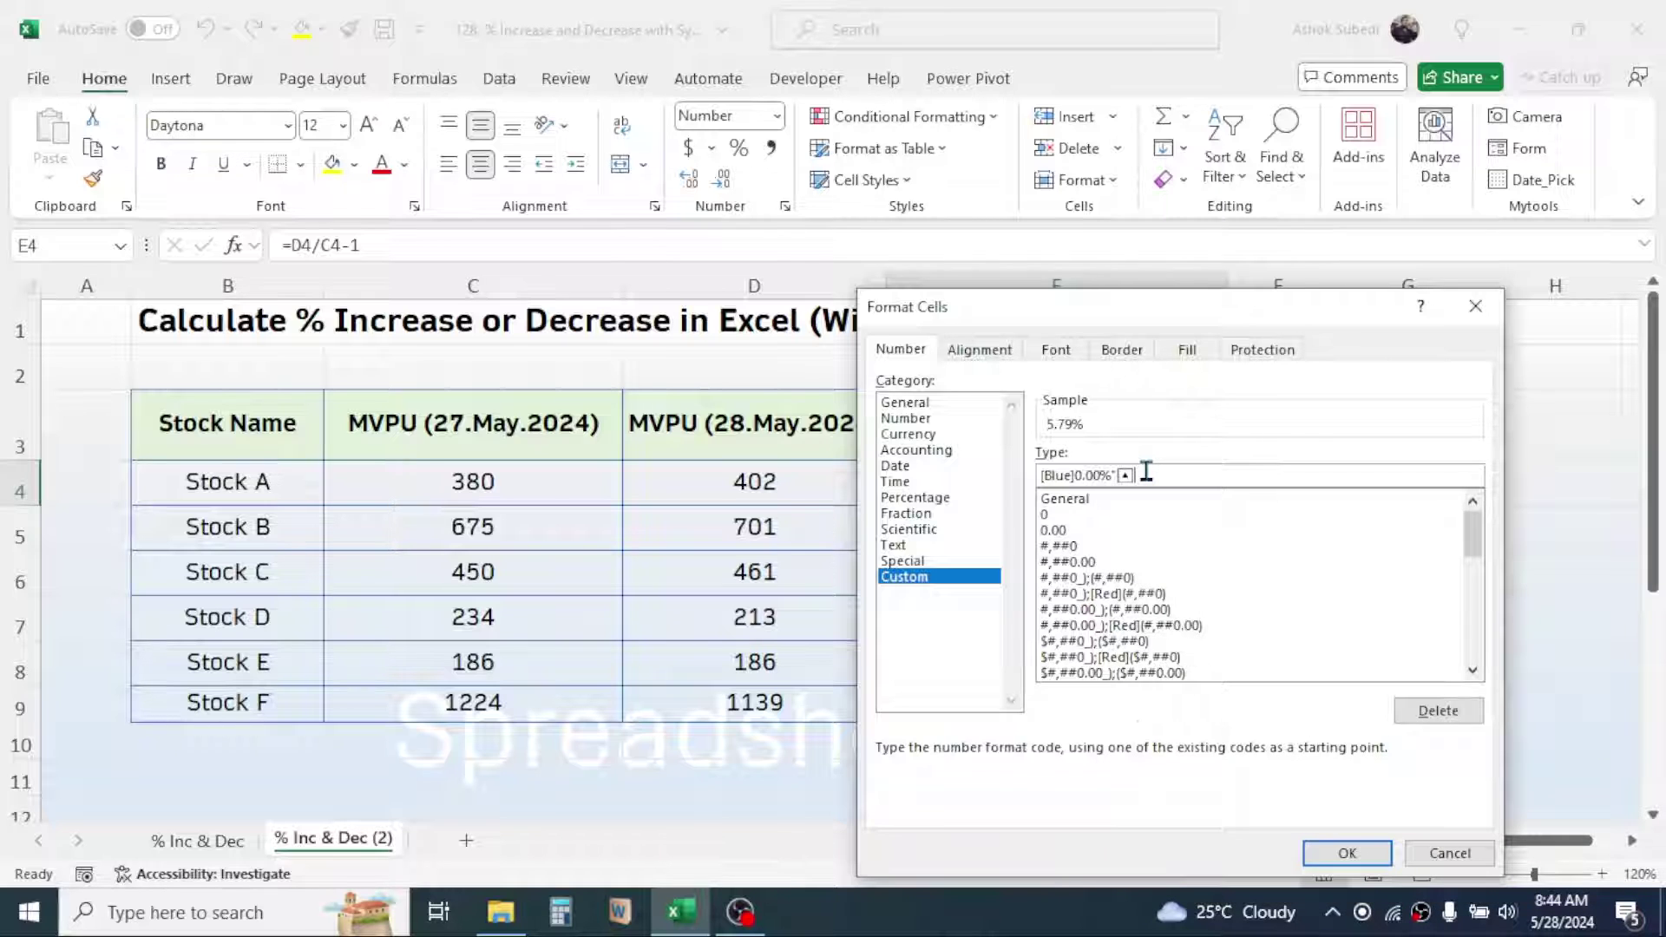
Append a ;[Red]0.00% section with a down-triangle emoji, then begin a ;0.00% zero section
{"action": "type", "text": "\";[Red]0.00%"}
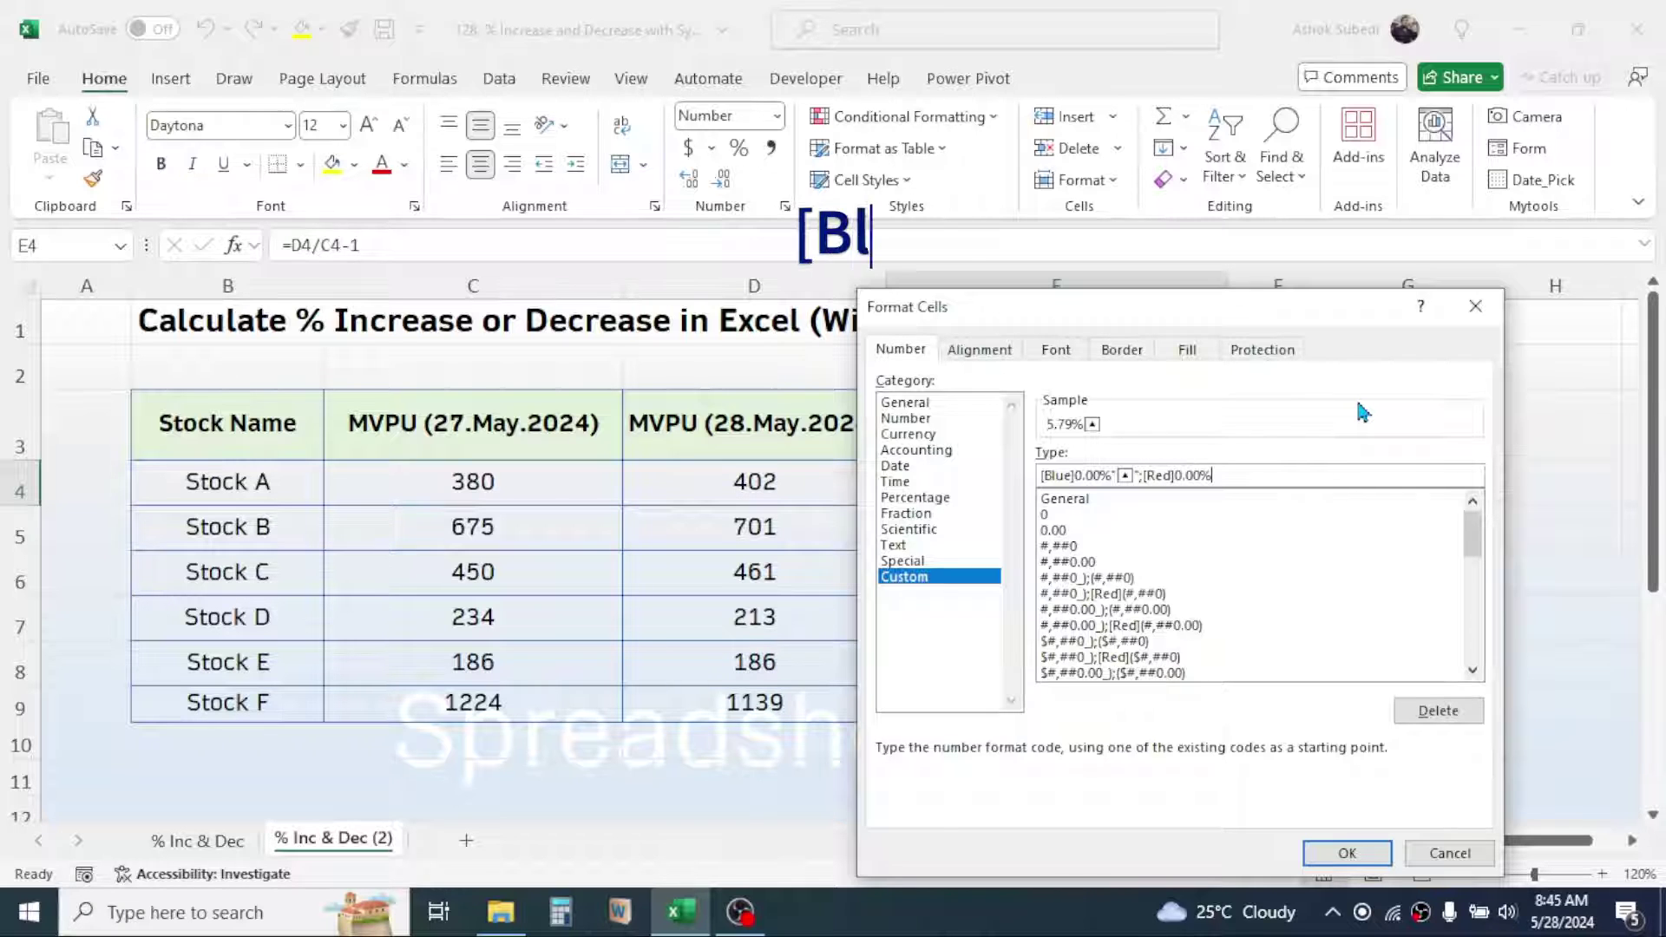
{"action": "type", "text": "\""}
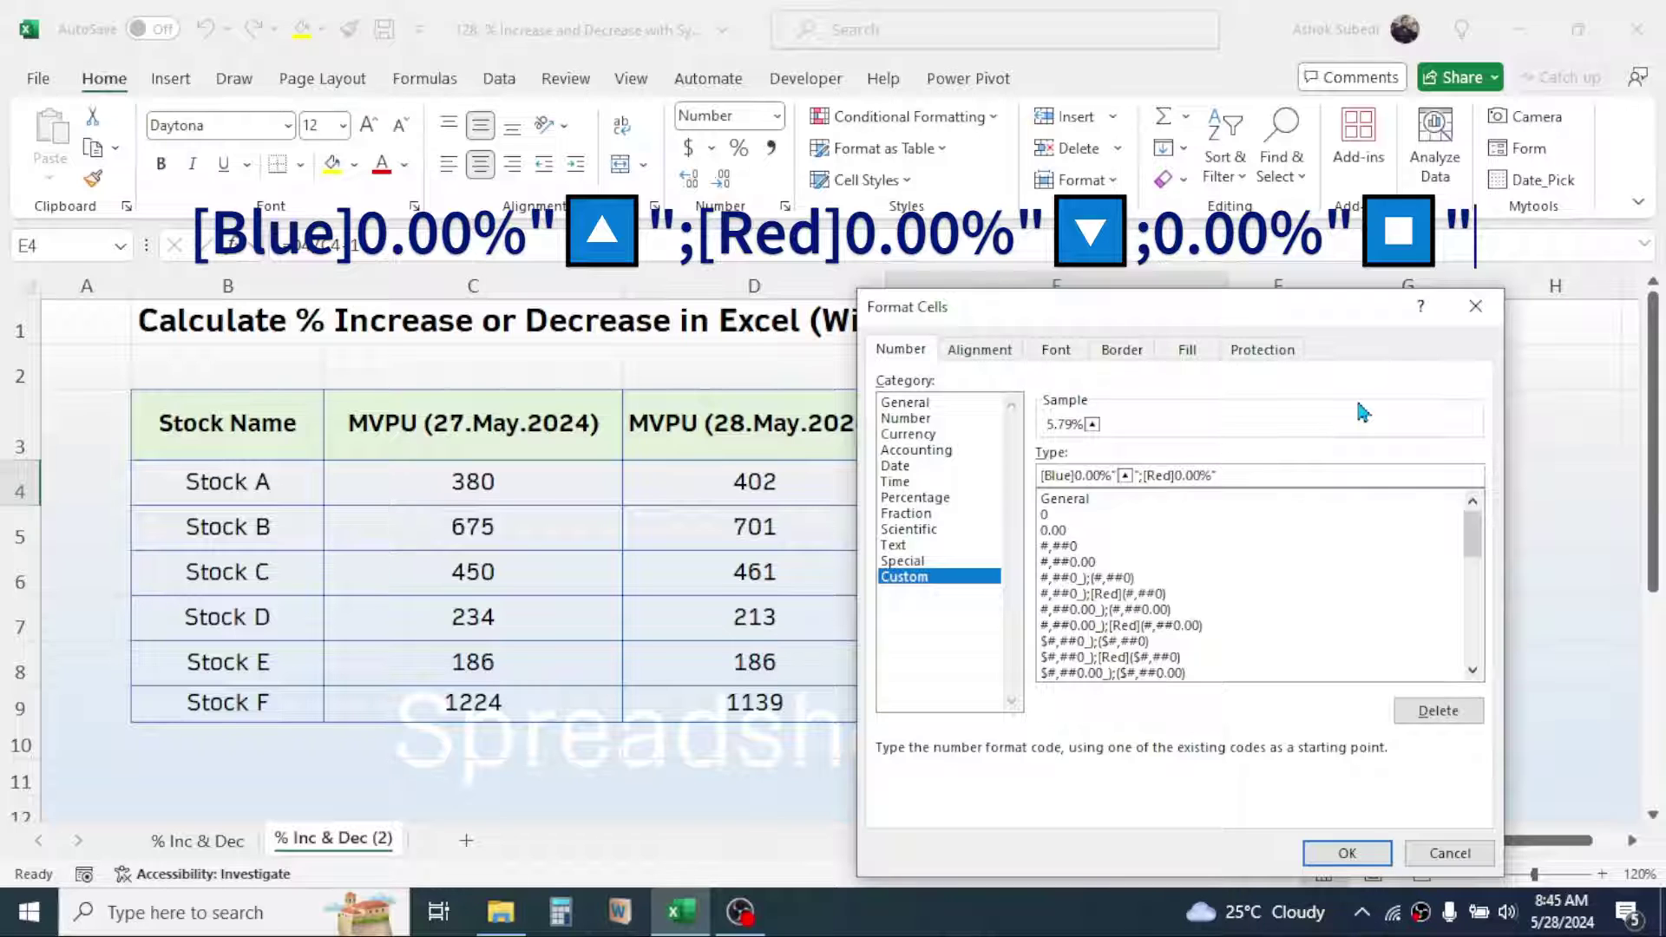
{"action": "key", "text": "super+period"}
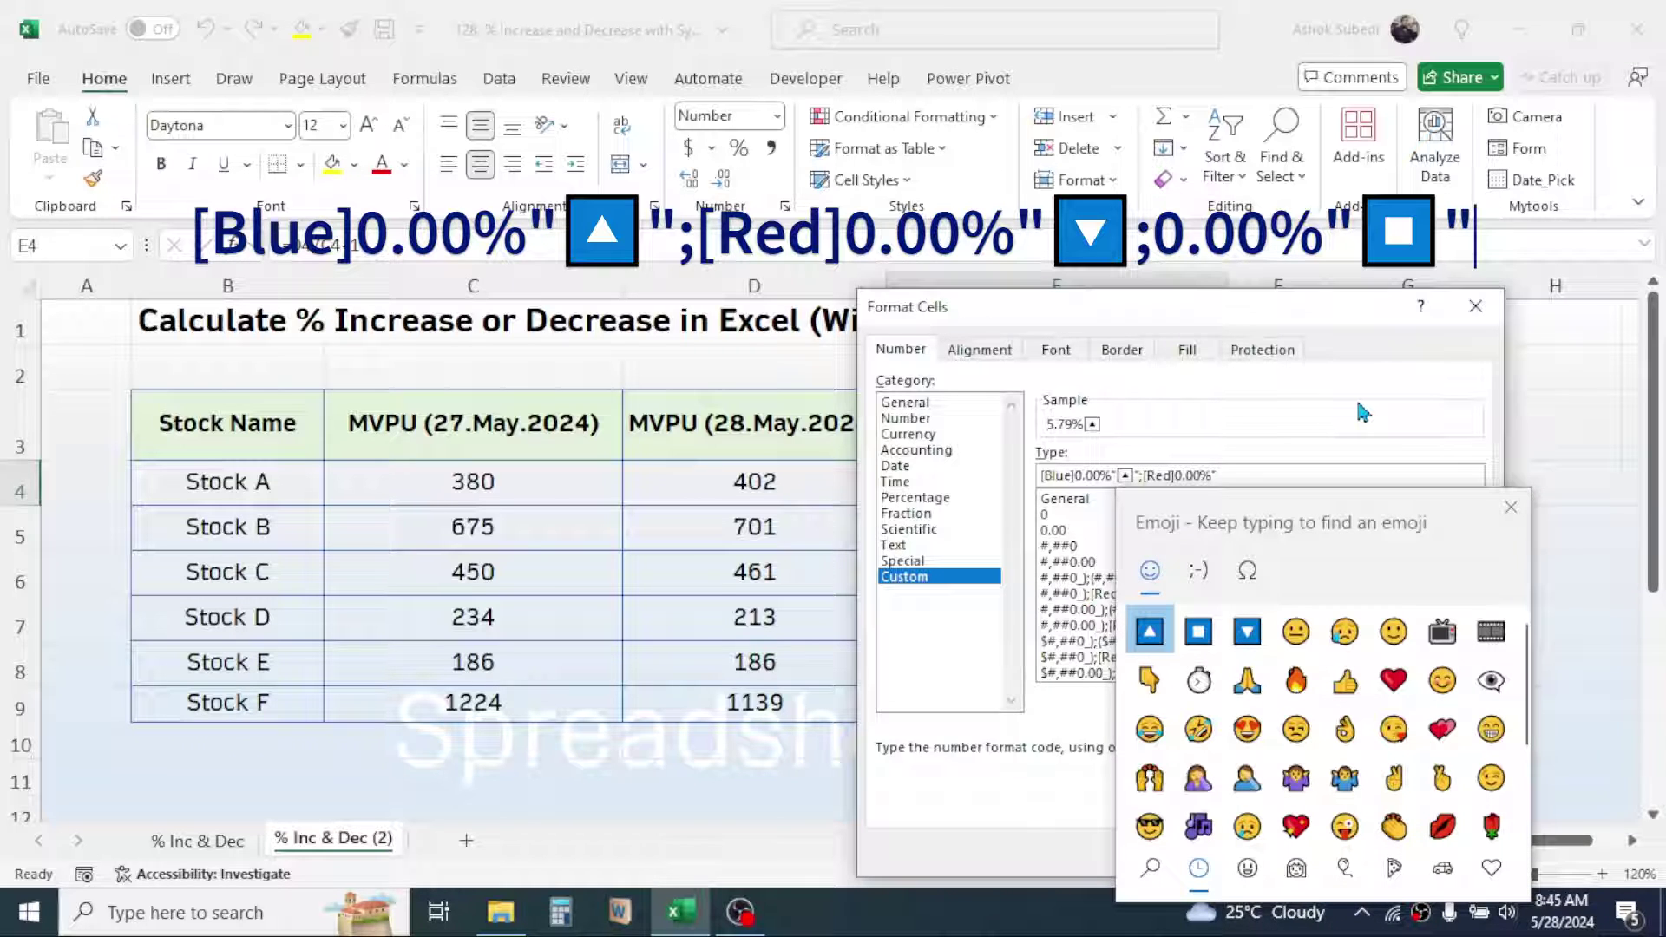
{"action": "left_click", "coordinate": [1250, 642]}
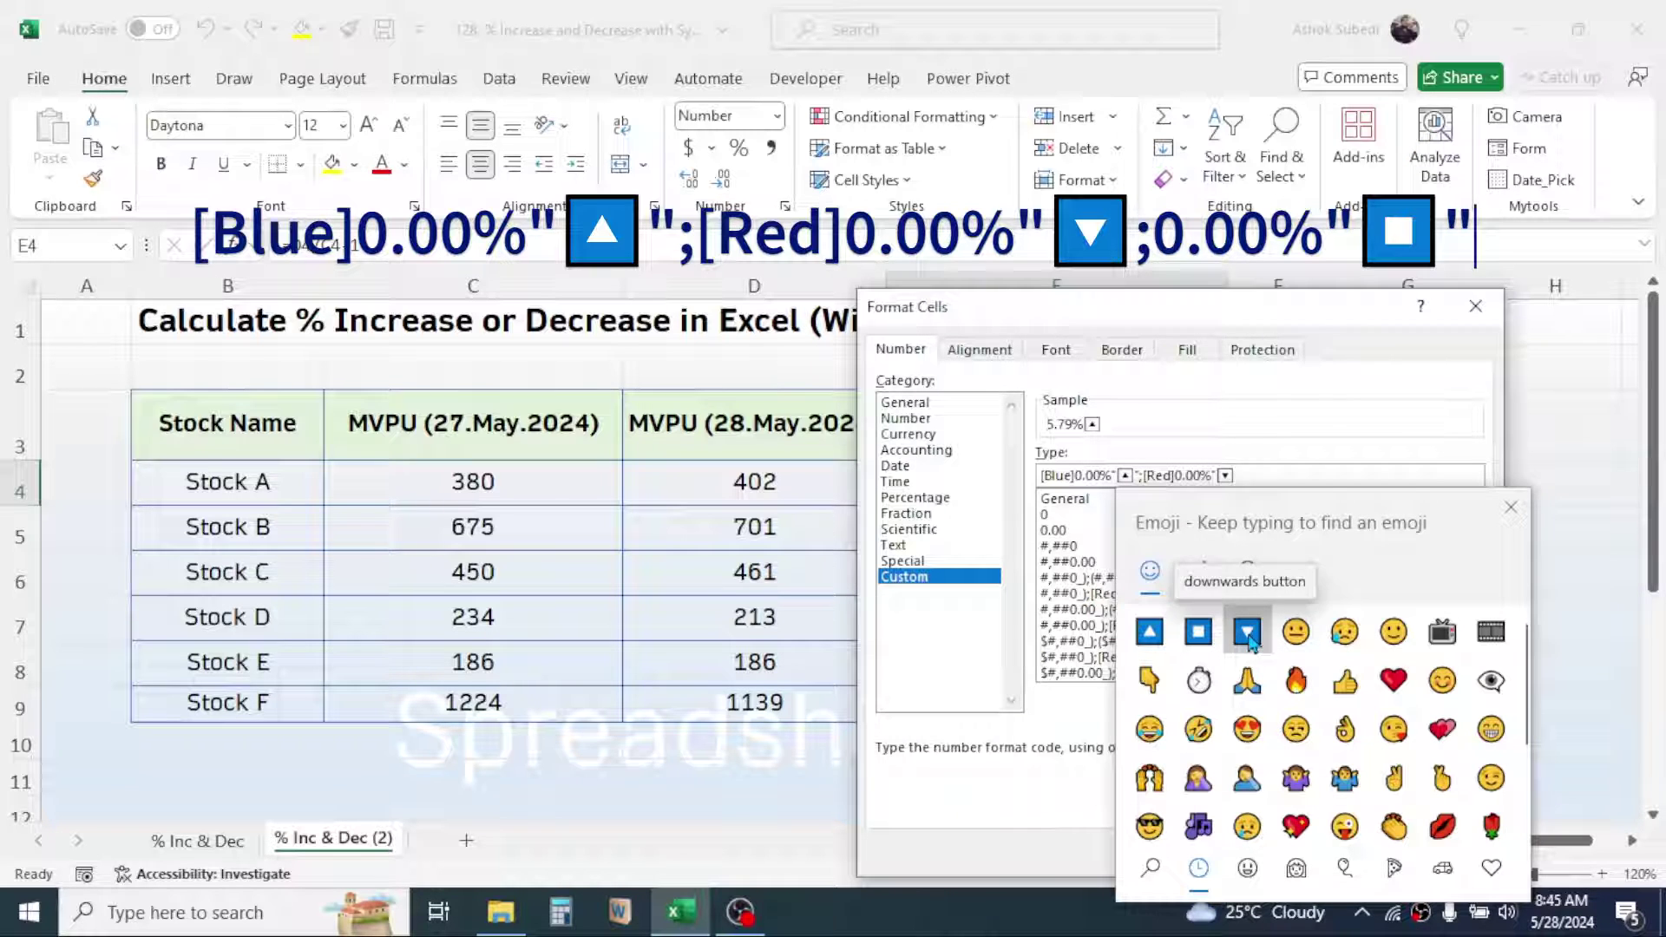
{"action": "left_click", "coordinate": [1250, 472]}
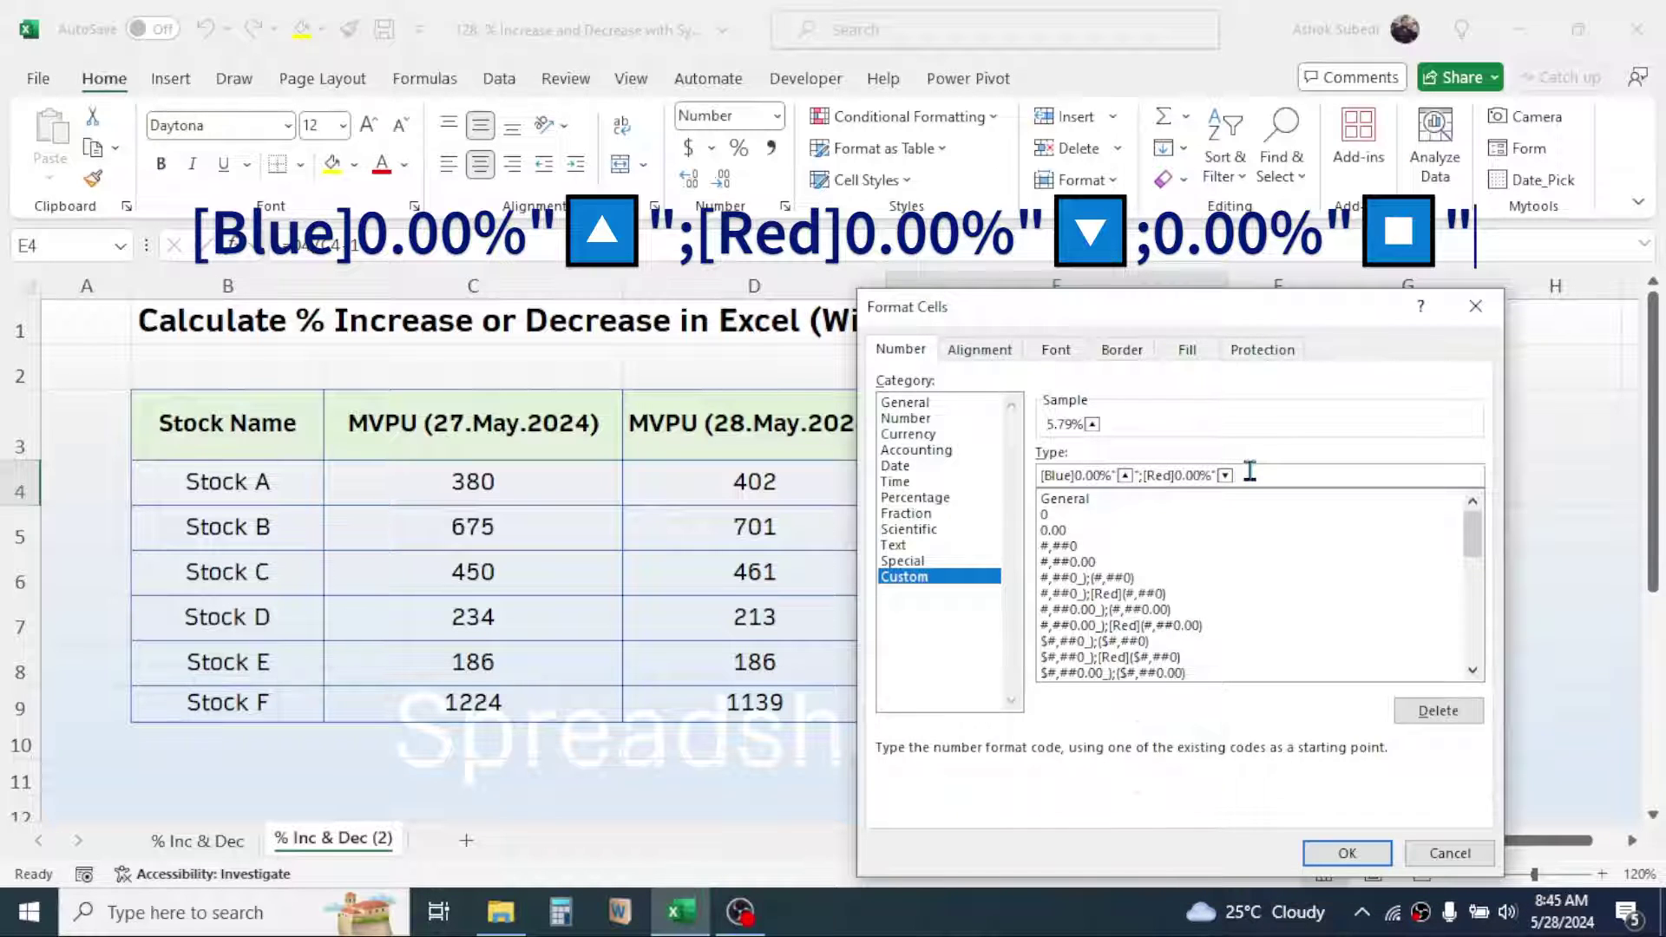
{"action": "type", "text": "\";"}
{"action": "type", "text": "0.00%\""}
Add a square emoji to the zero section and apply the format, so E4 shows blue 5.79% with an up-triangle
{"action": "key", "text": "super+period"}
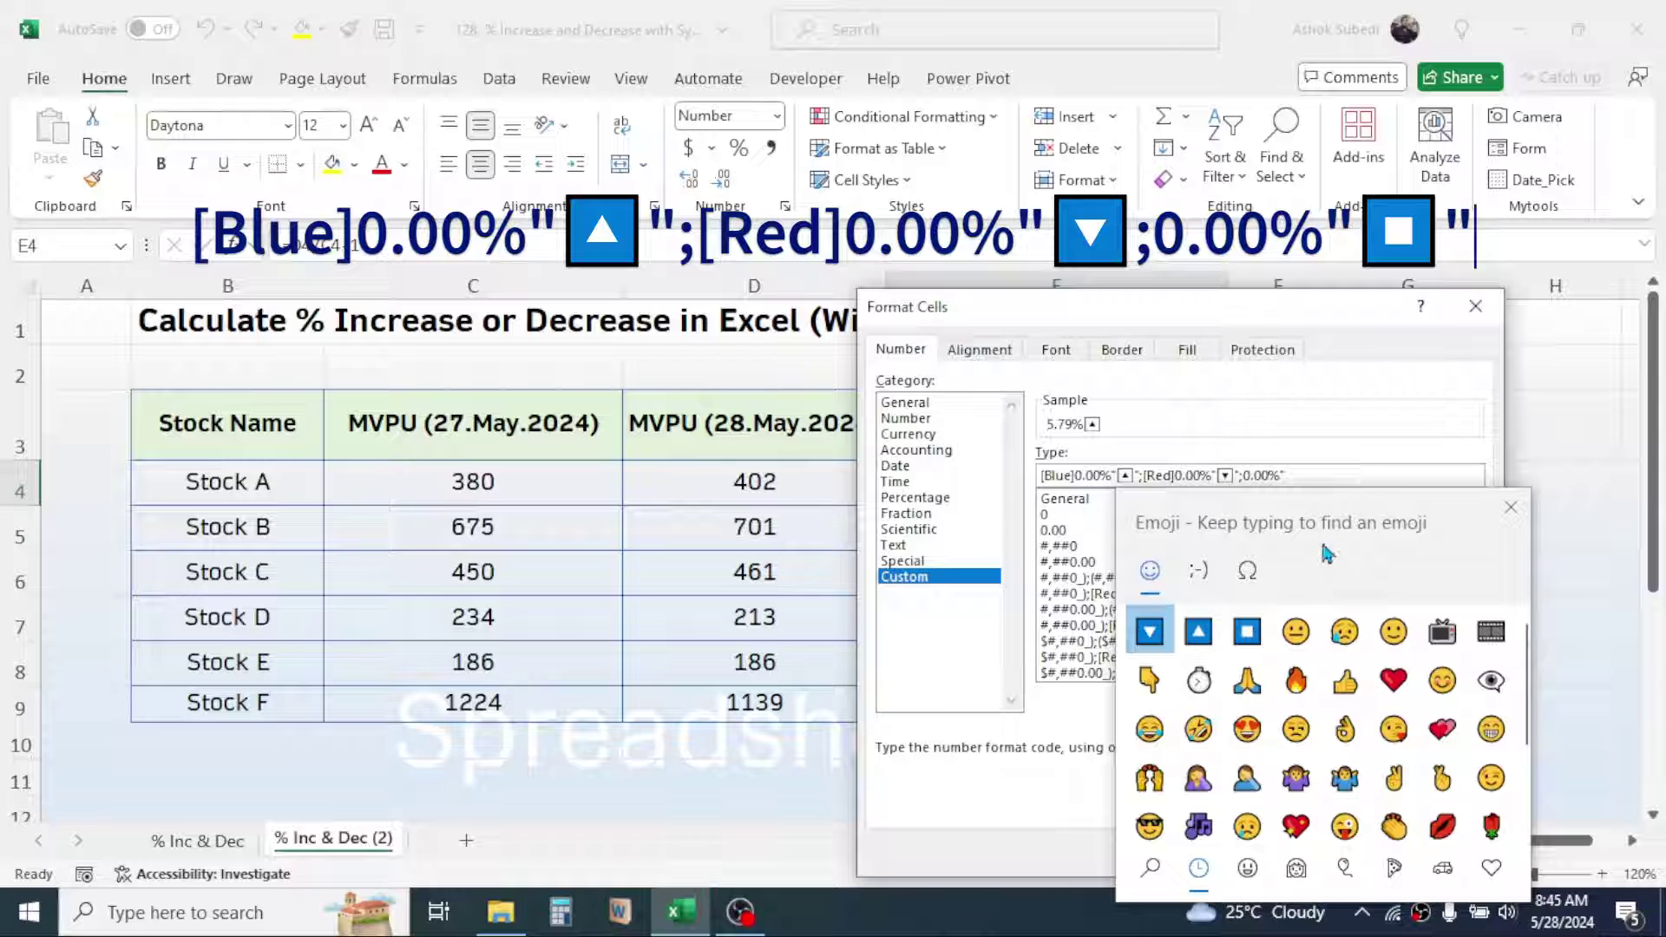
{"action": "left_click", "coordinate": [1250, 638]}
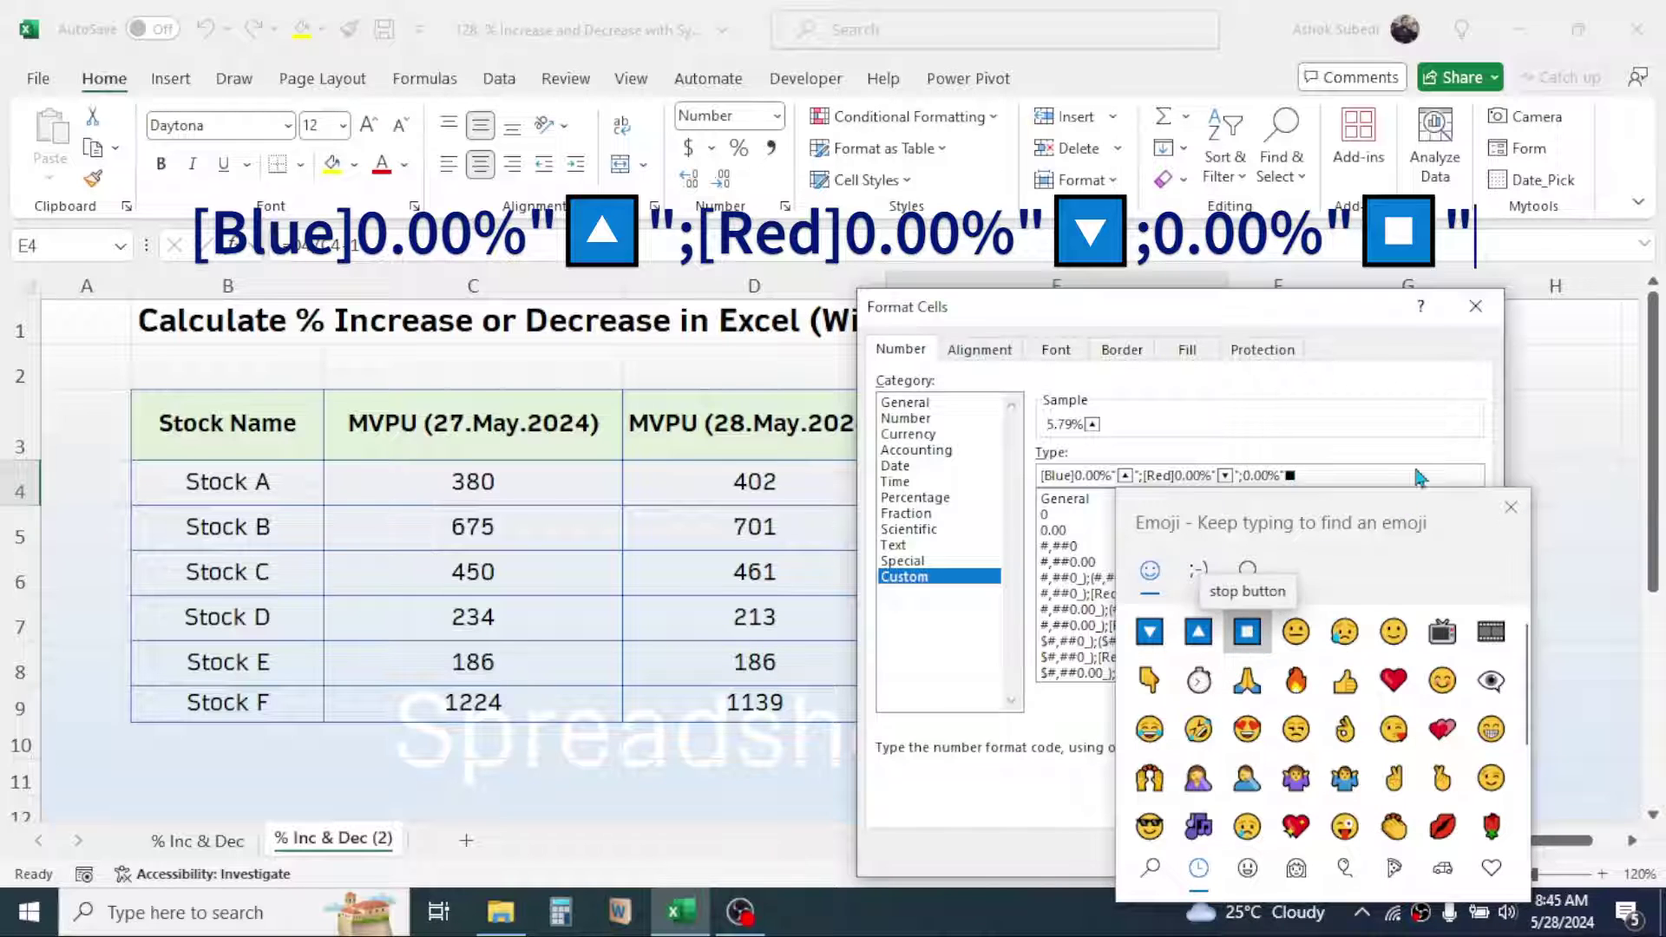
{"action": "left_click", "coordinate": [1305, 474]}
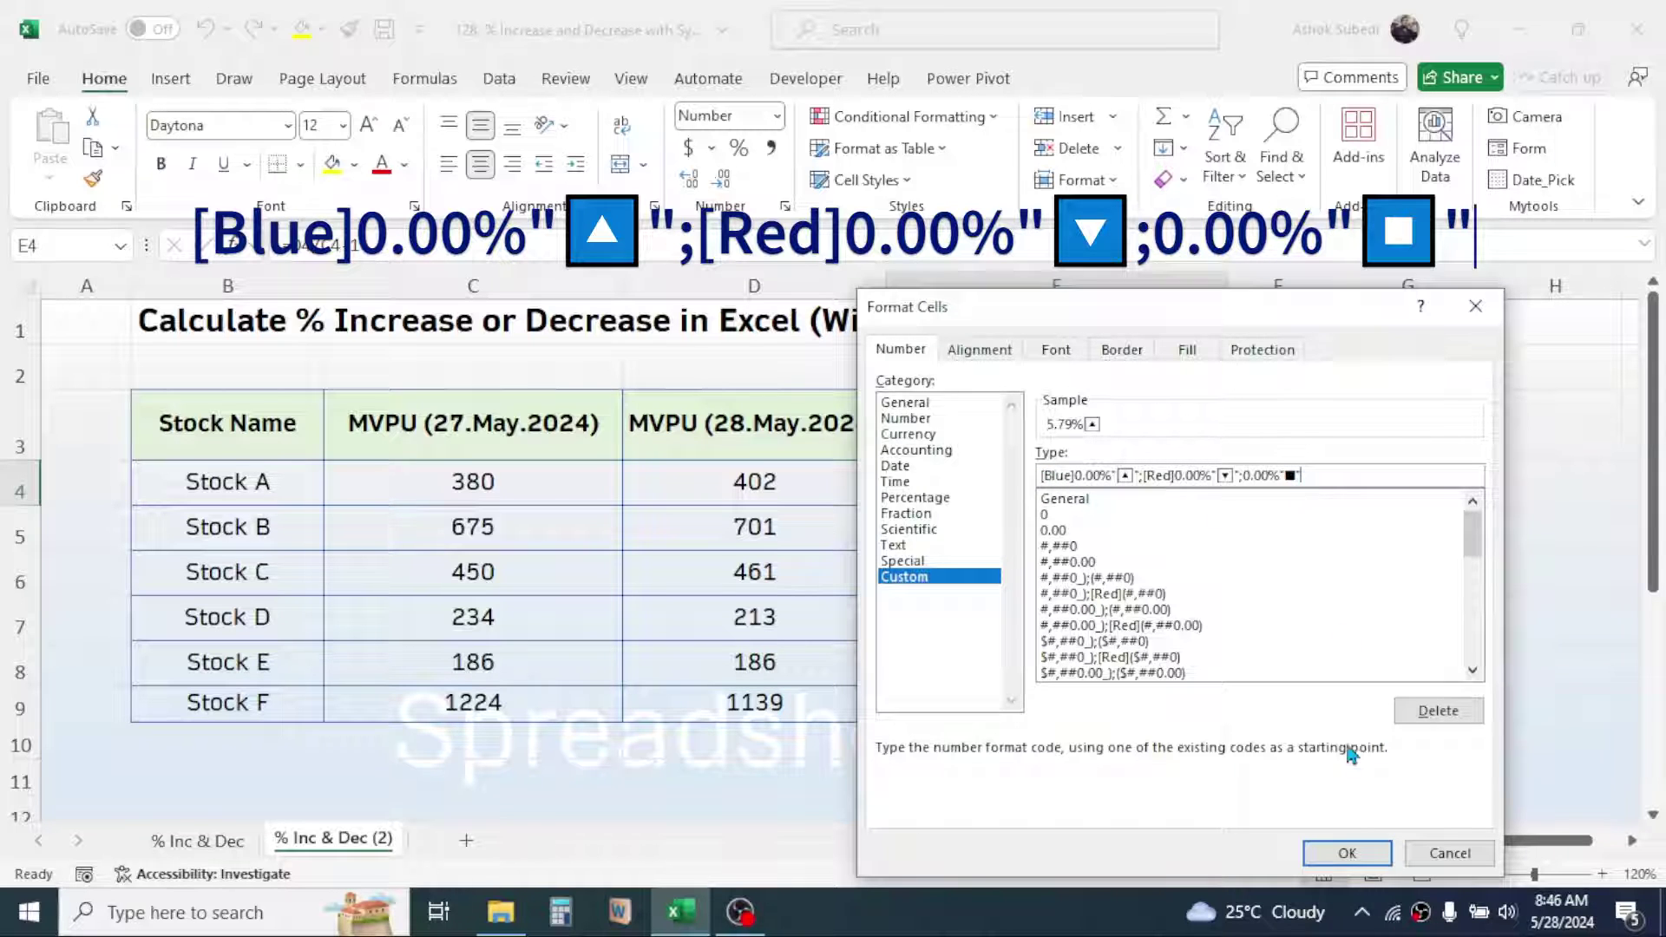
{"action": "left_click", "coordinate": [1341, 854]}
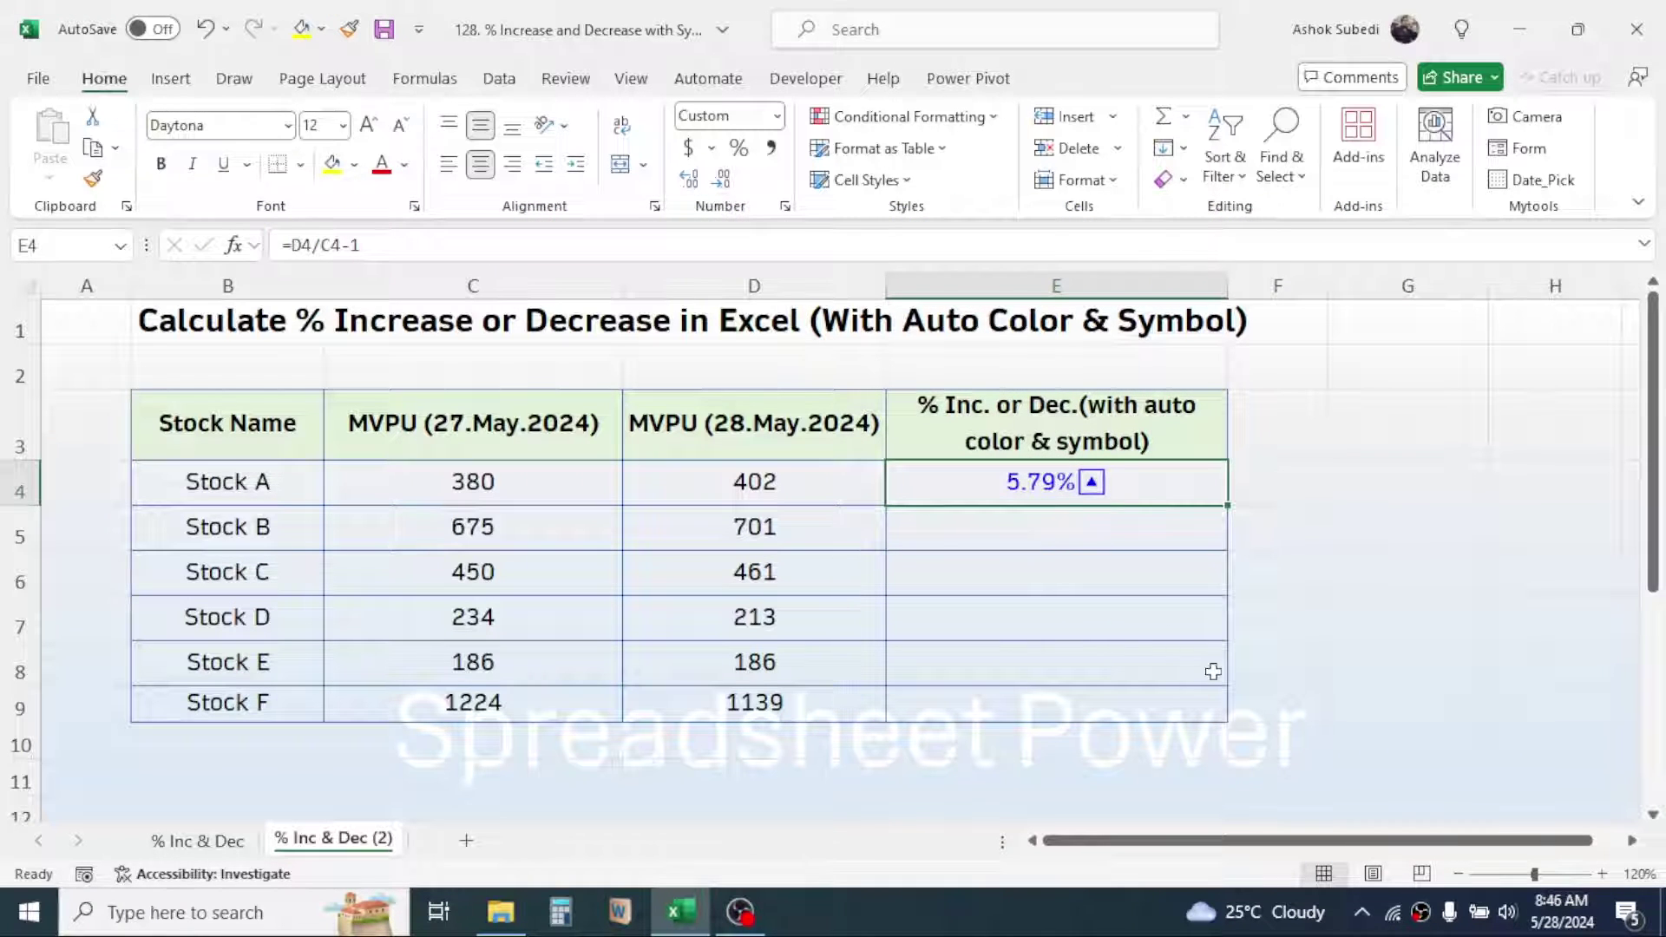
Fill E4's formula and format down to E9, then set D5 to 660 so E5 shows red 2.22% with a down-triangle
{"action": "left_click_drag", "start_coordinate": [1230, 508], "coordinate": [1126, 725]}
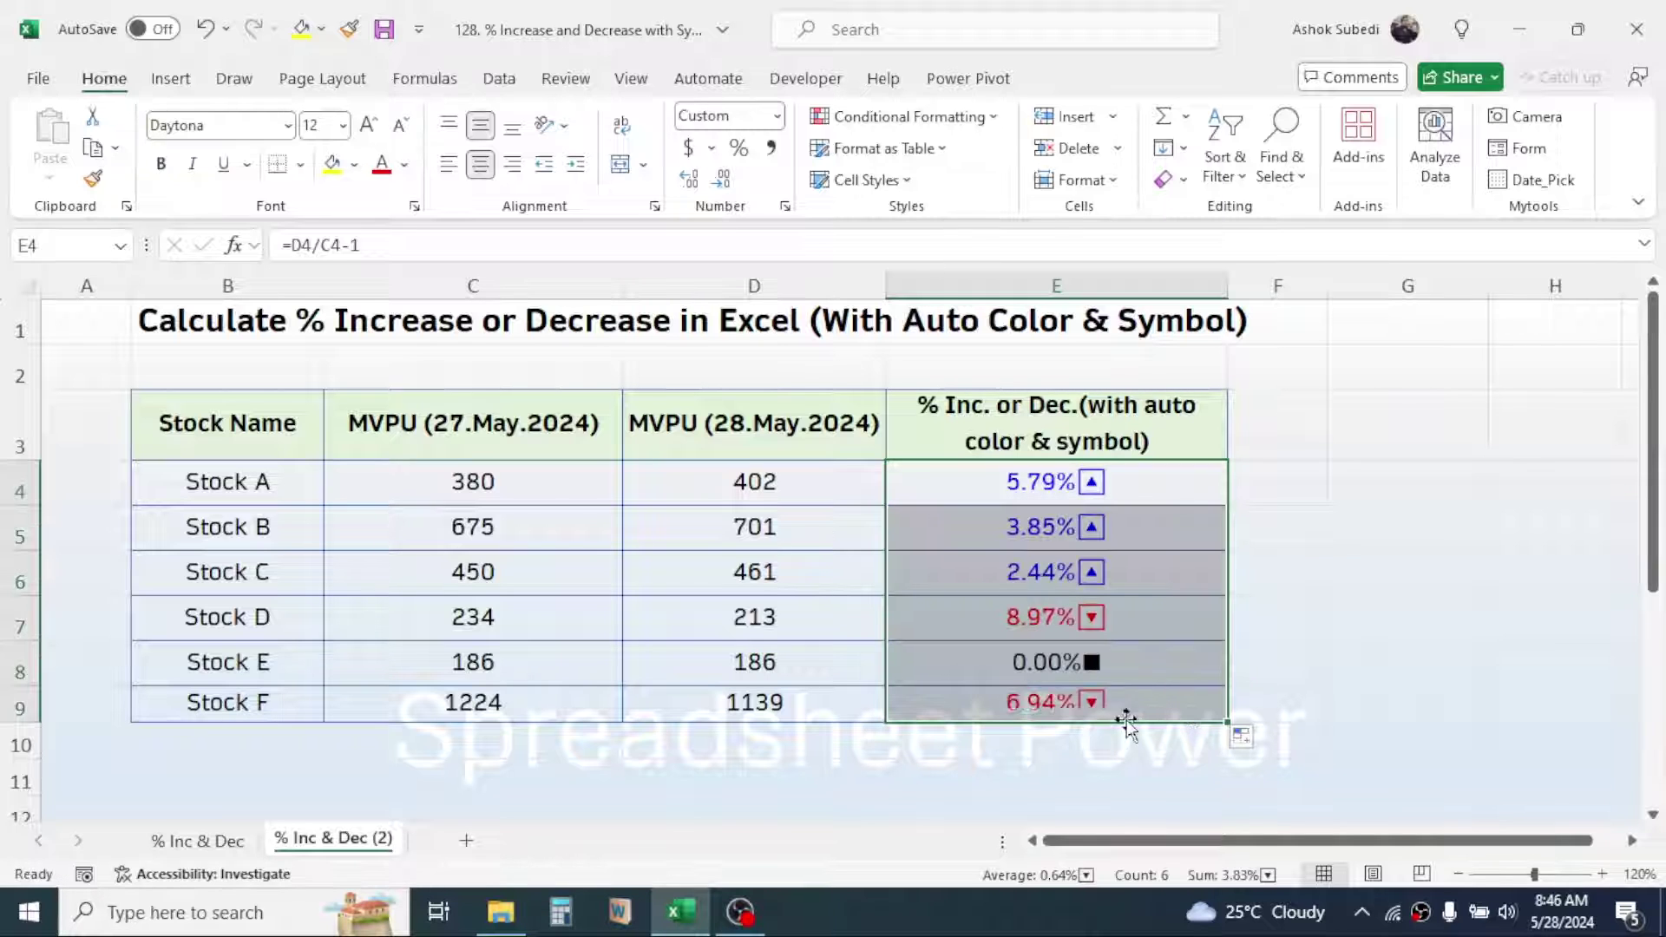
{"action": "left_click", "coordinate": [1035, 665]}
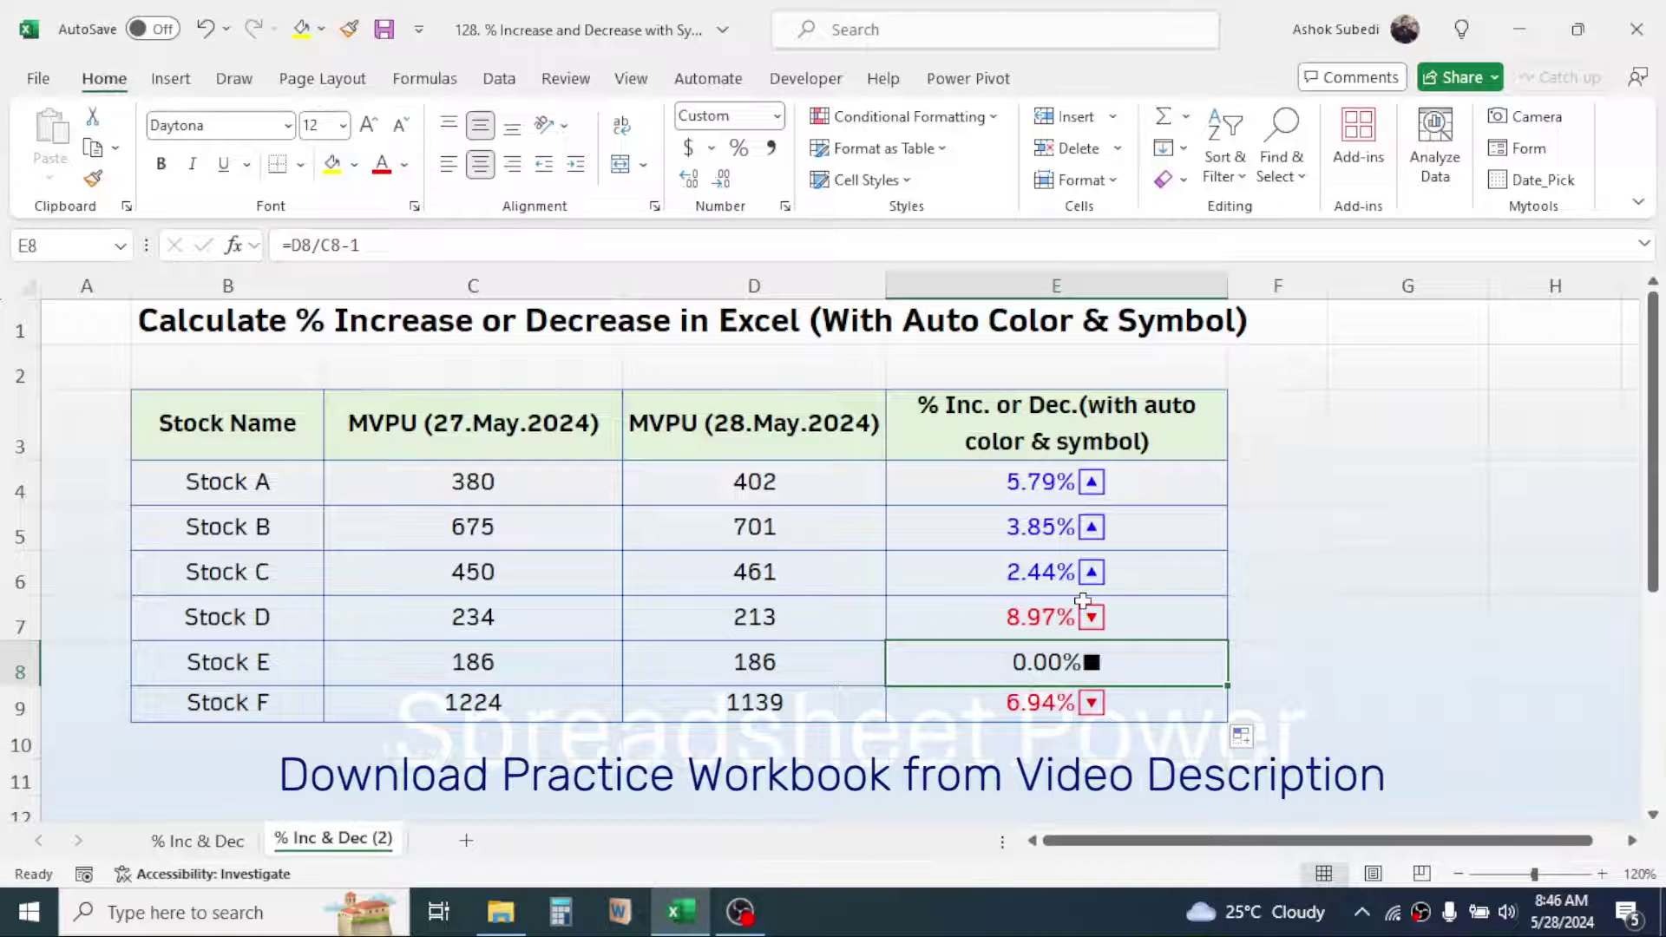
{"action": "left_click", "coordinate": [758, 529]}
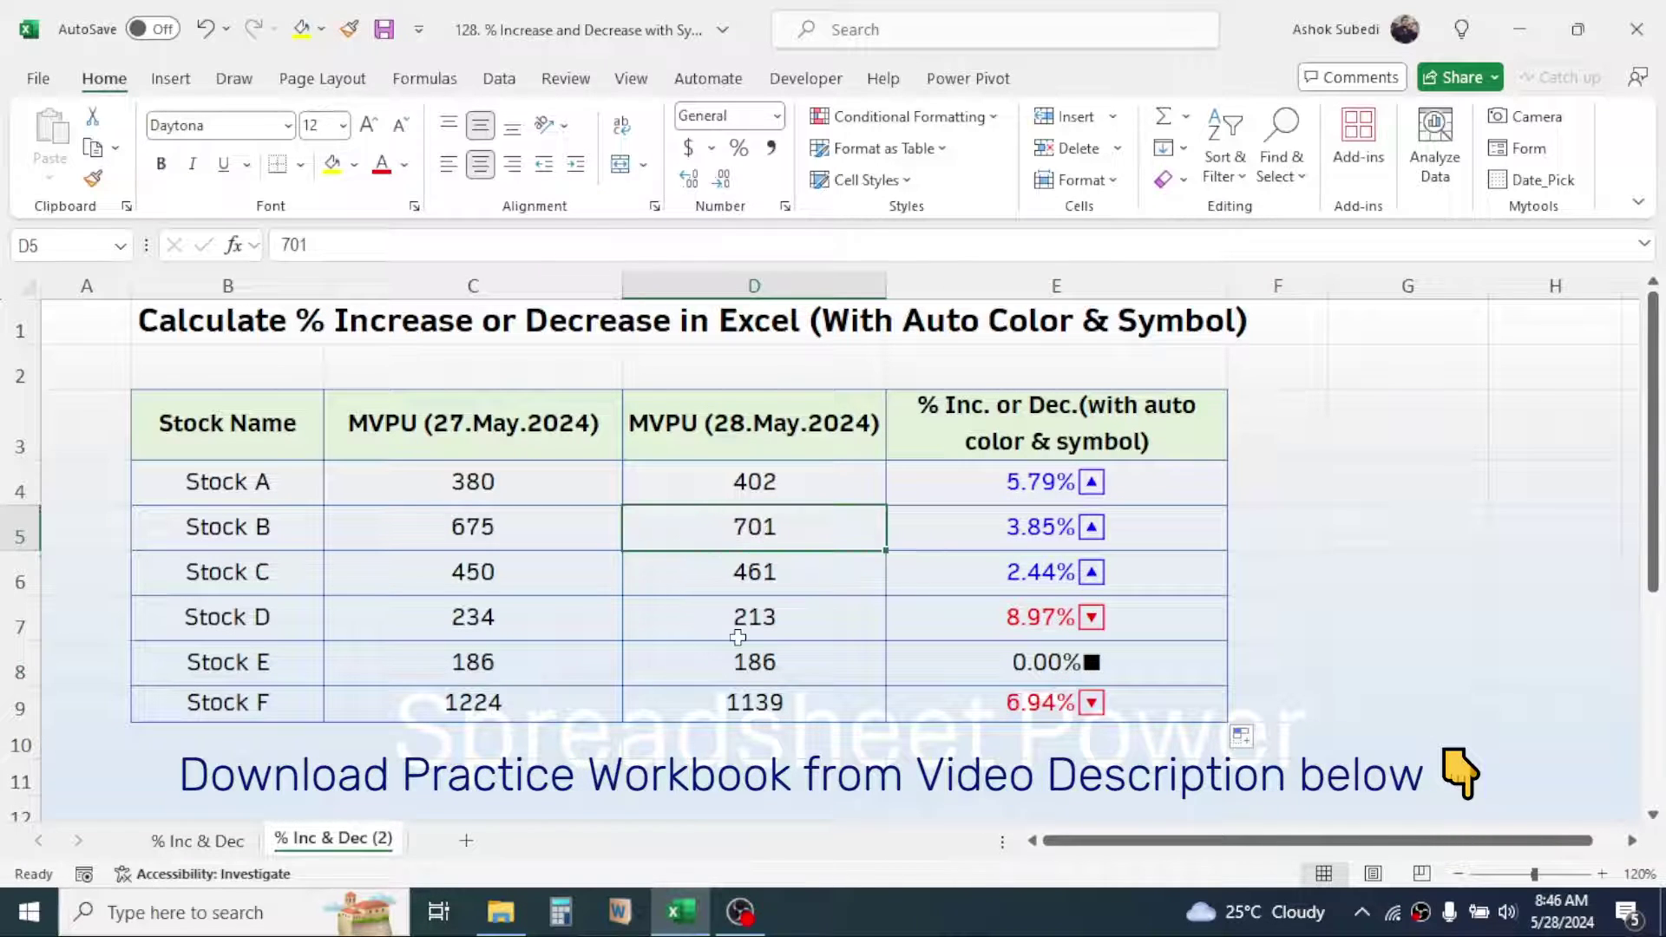
{"action": "type", "text": "660"}
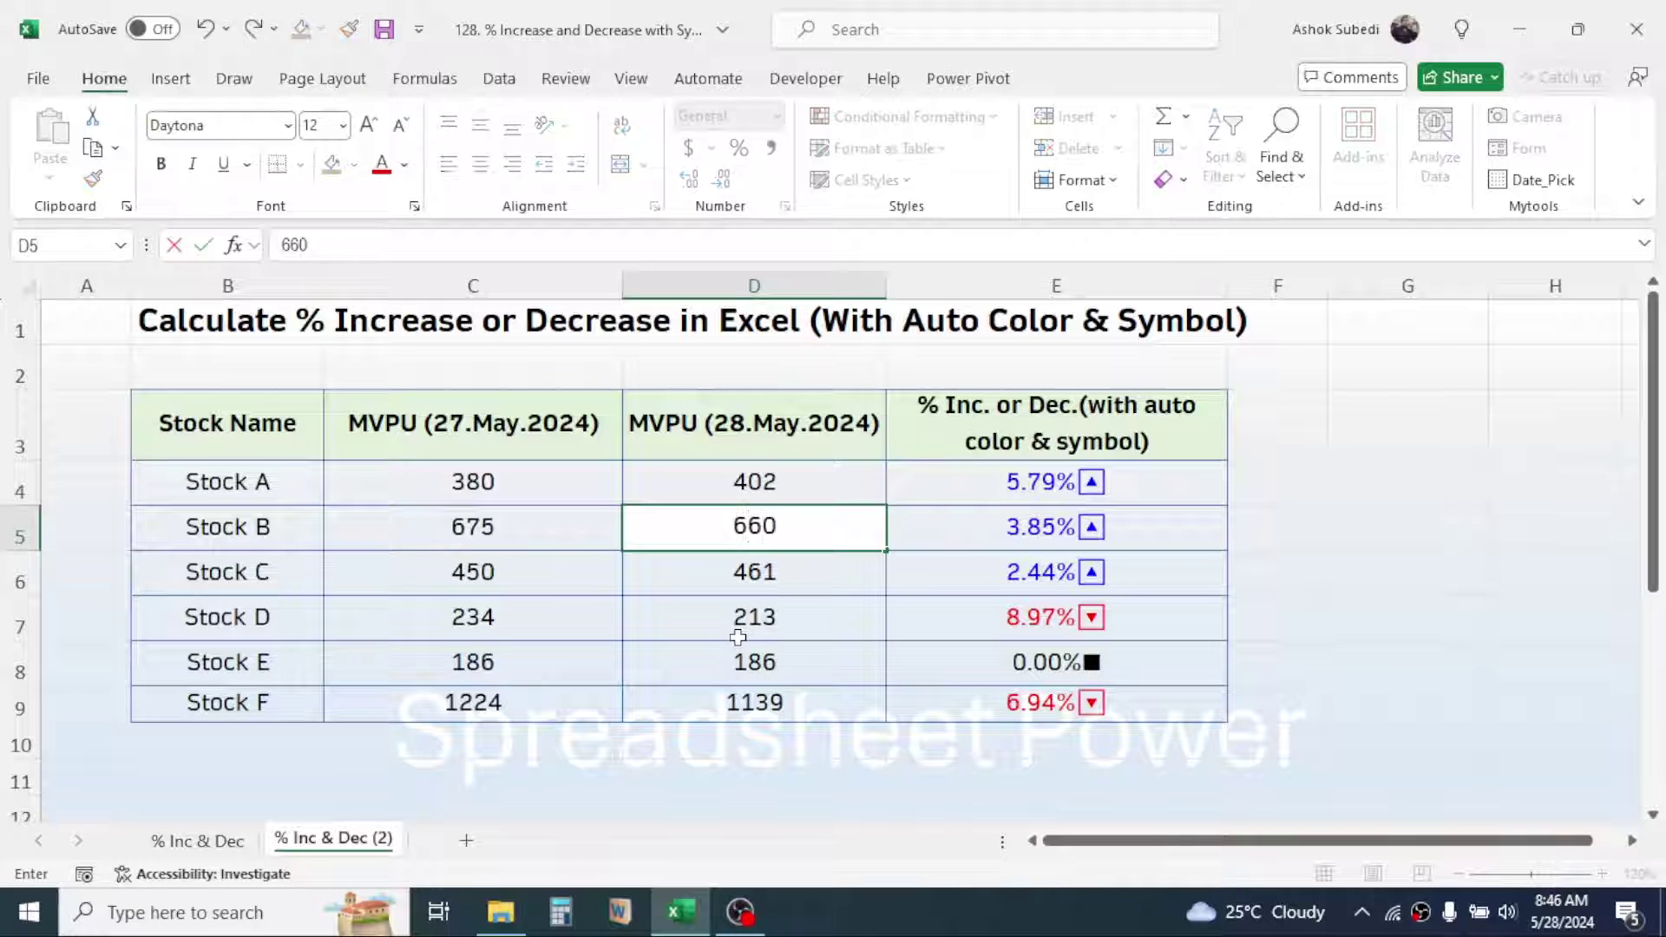
{"action": "key", "text": "Return"}
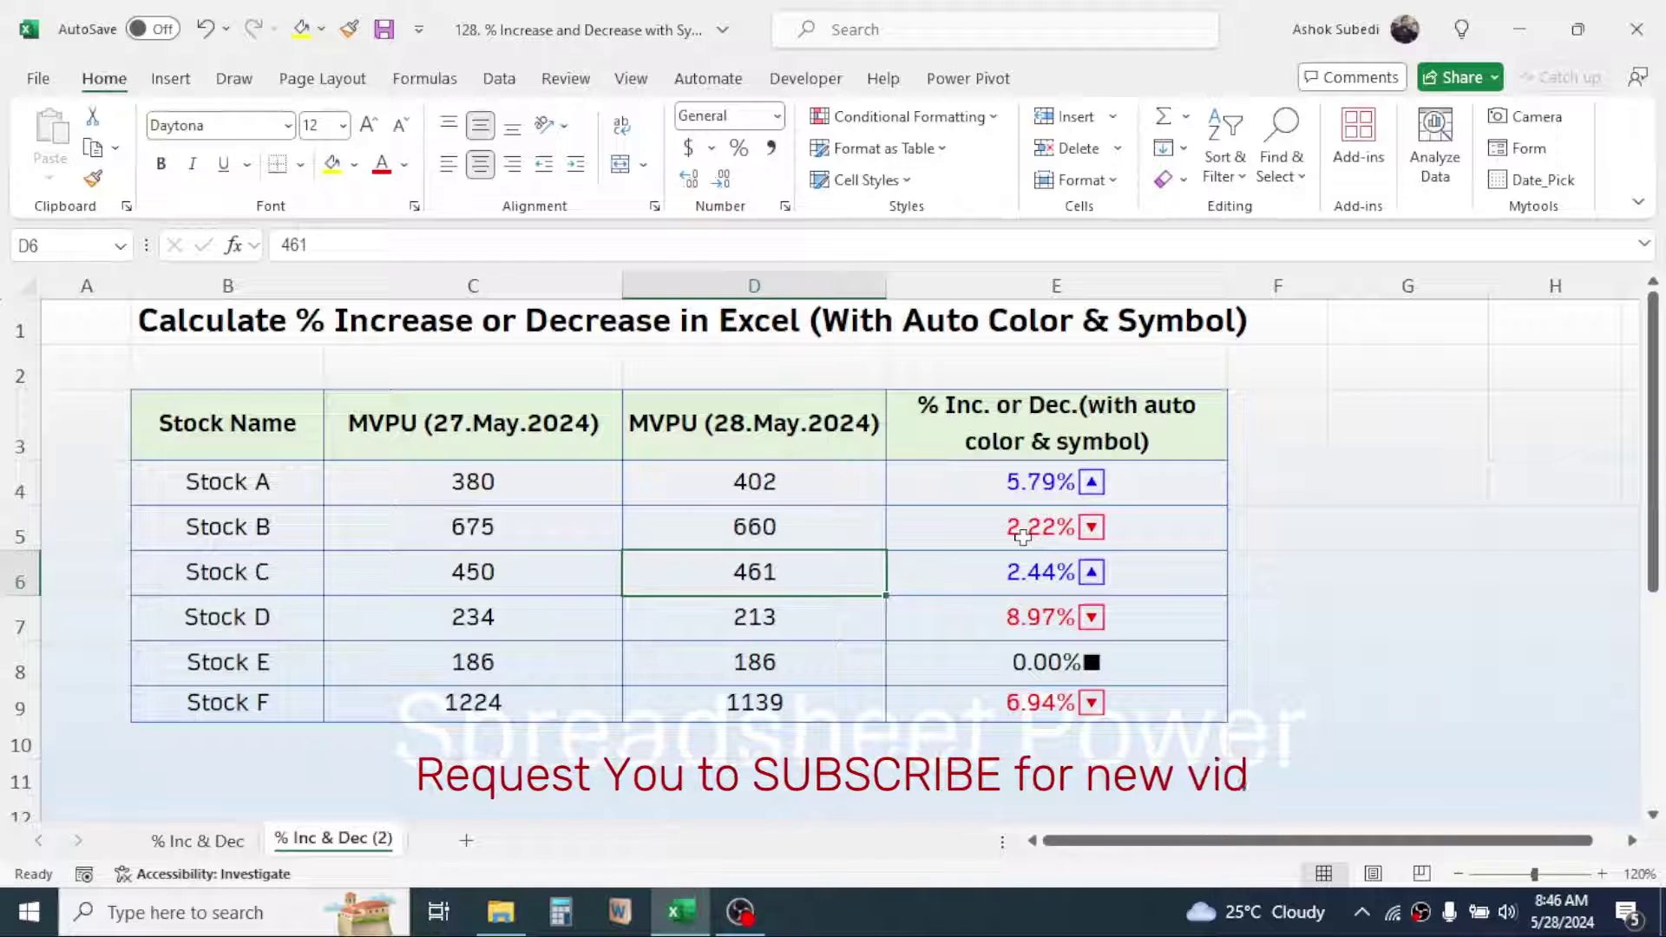
{"action": "left_click", "coordinate": [1393, 398]}
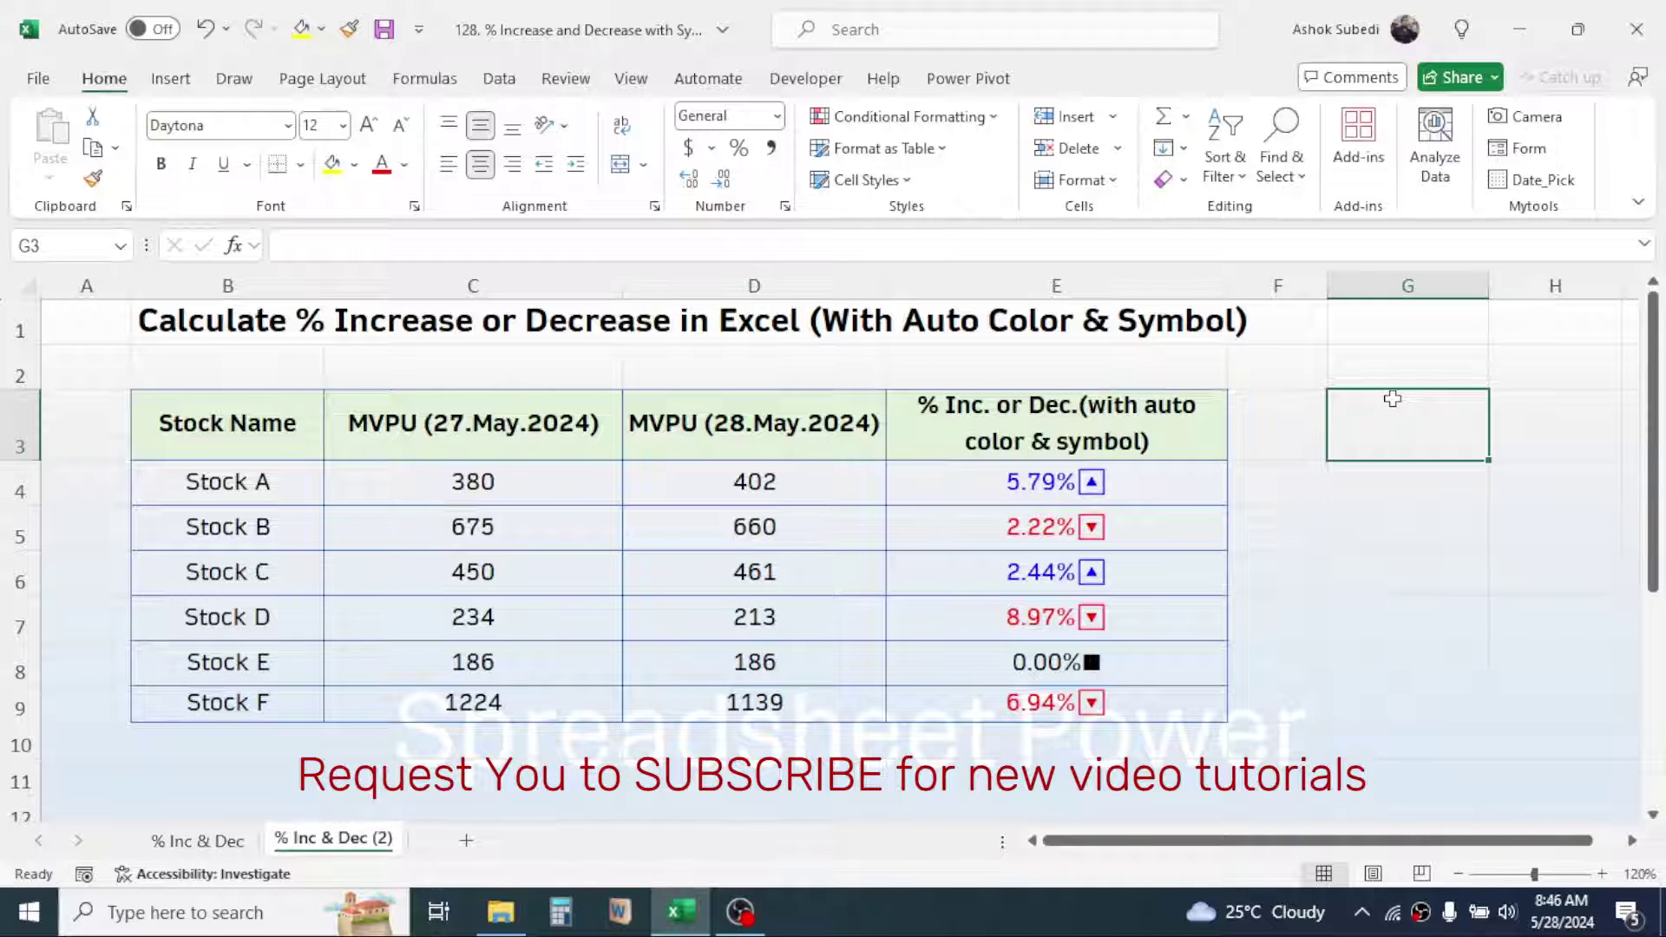